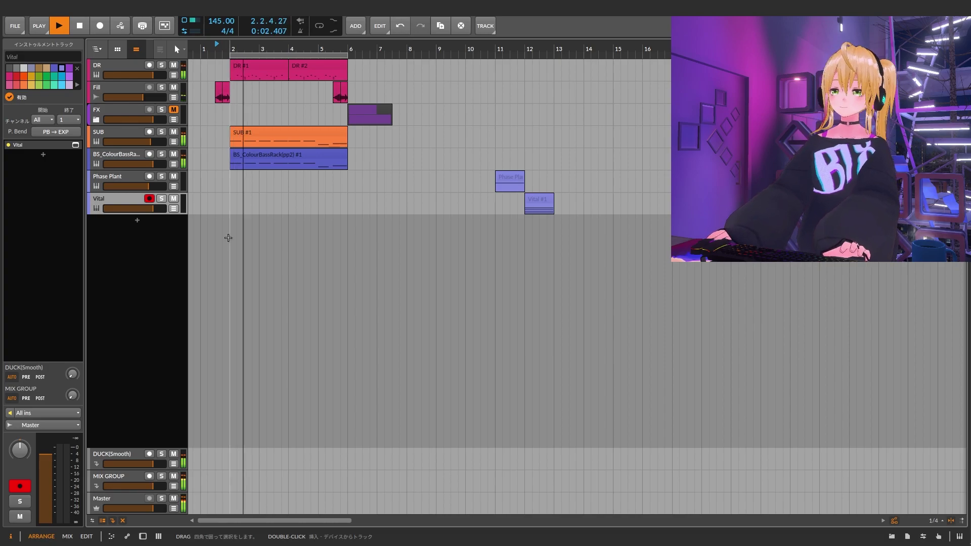
Step: Show the device chain of the BS_ColourBassRack(pp2) track and expand its Instrument Selector layer
click(142, 160)
key(d)
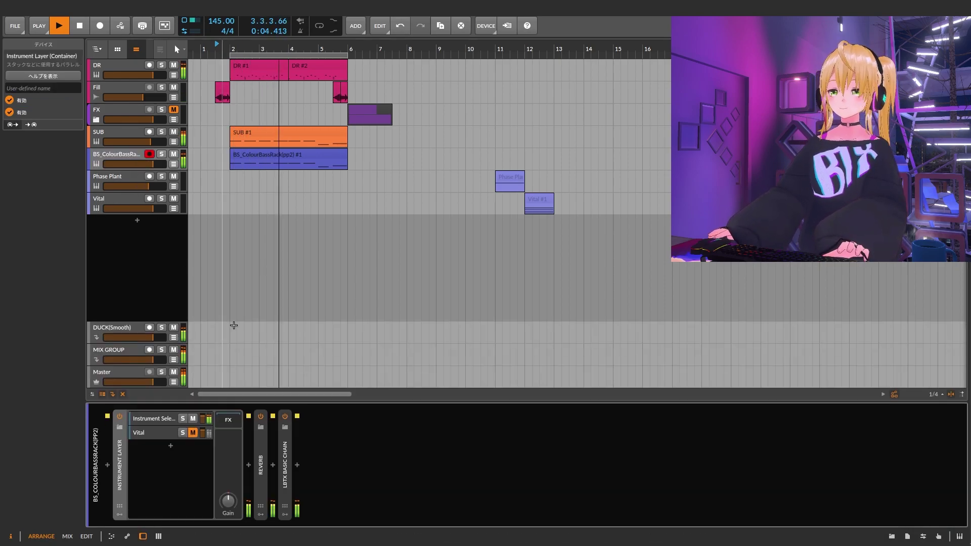
click(171, 424)
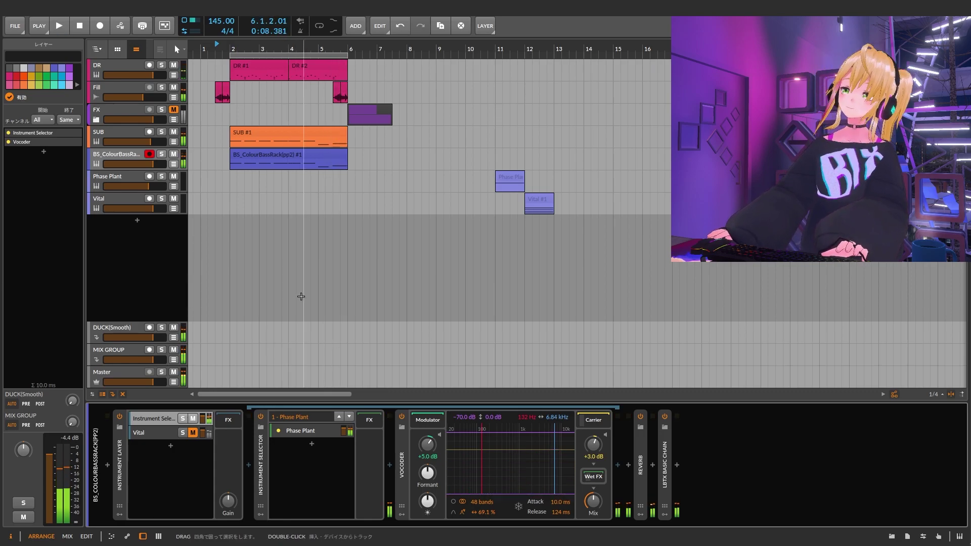
Step: Solo the BS_ColourBassRack(pp2) track and play it from bar 2
key(space)
click(114, 150)
key(s)
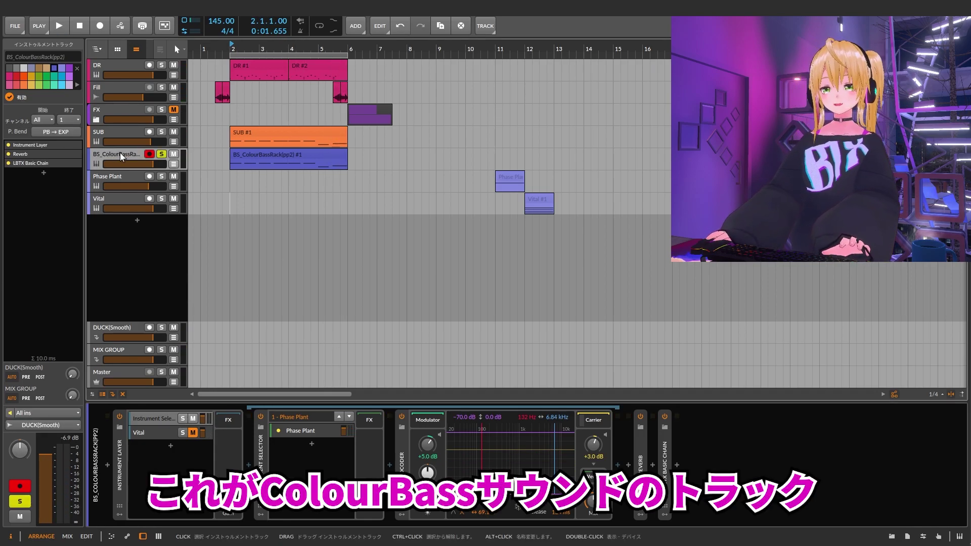
click(230, 196)
key(space)
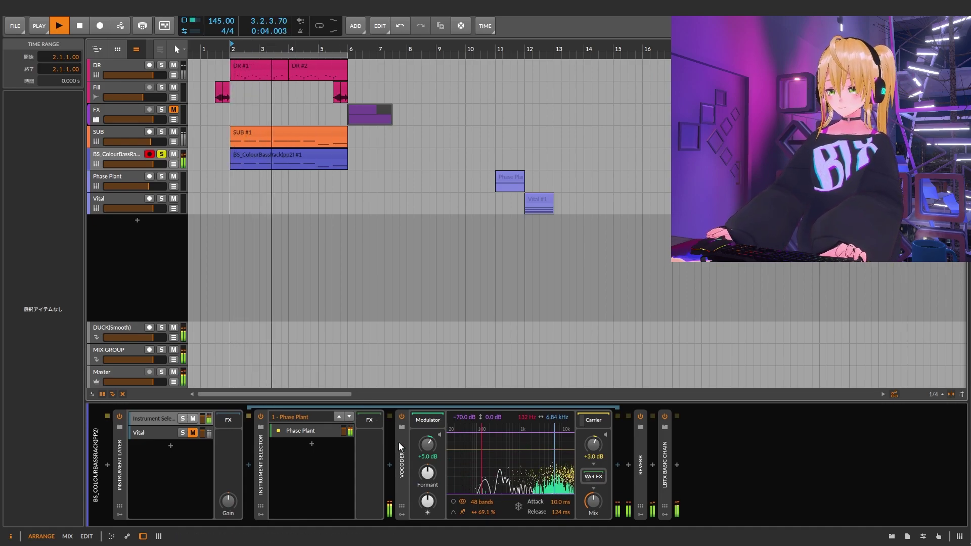
key(space)
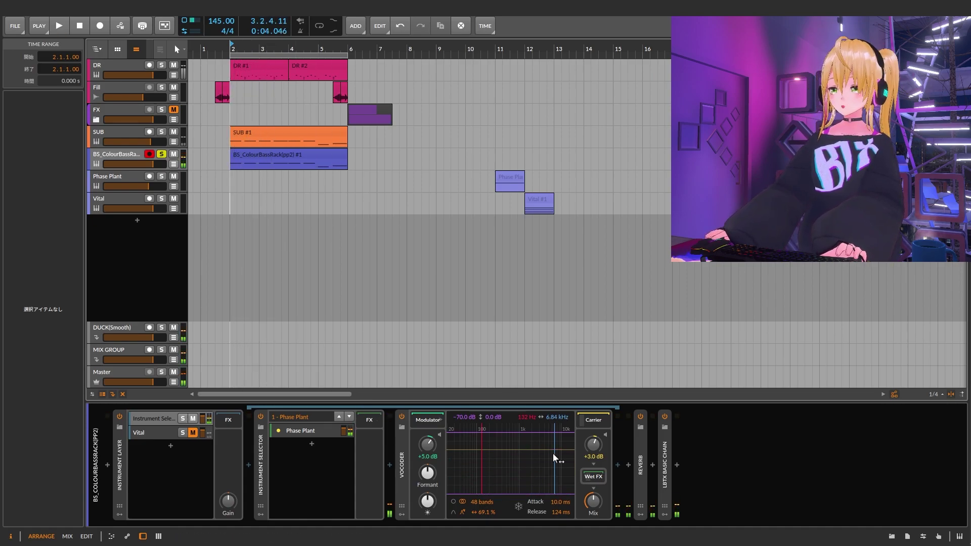
Step: Compare the soloed bass during playback with the Vocoder bypassed and with it enabled
key(space)
click(402, 417)
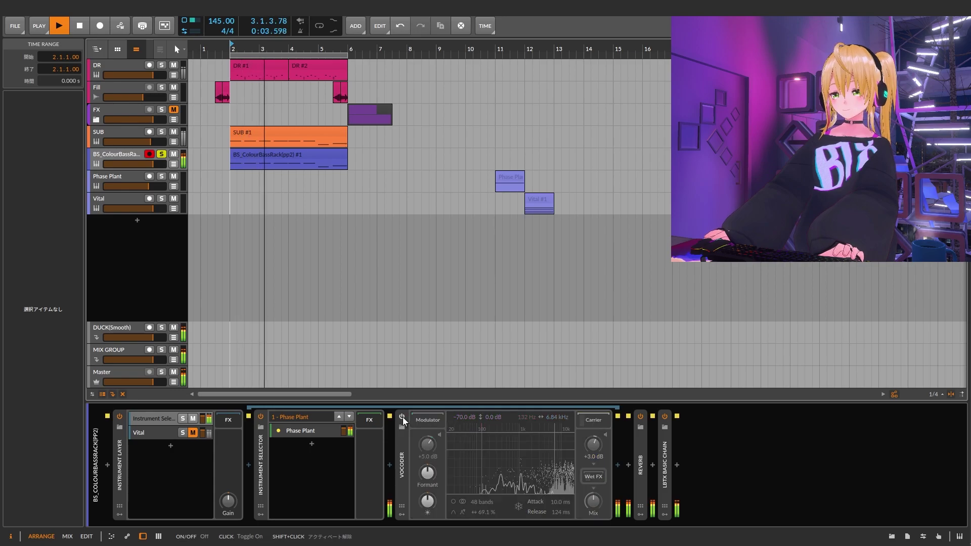
click(402, 417)
key(space)
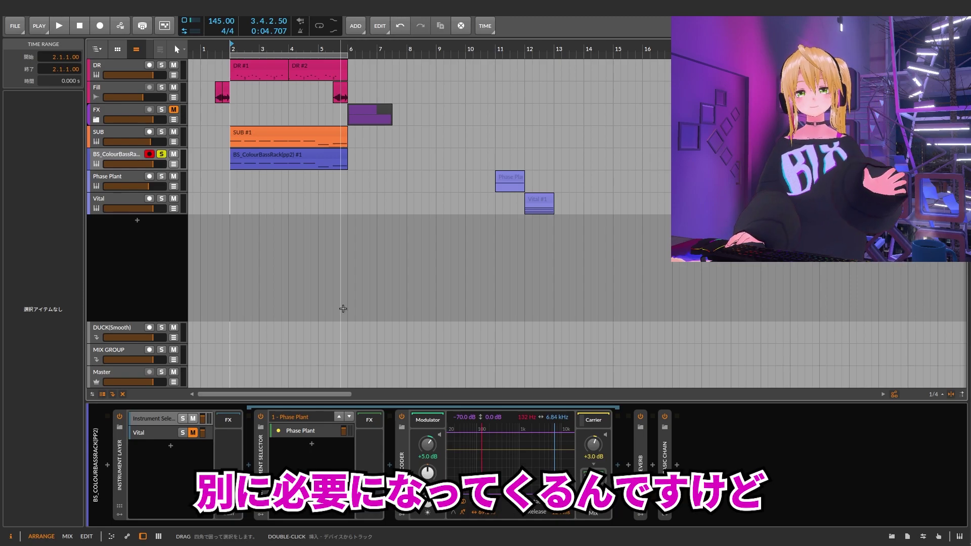
Step: Set the playback start to bar 2 and open the BS_ColourBassRack(pp2) clip's notes in the note editor
click(127, 156)
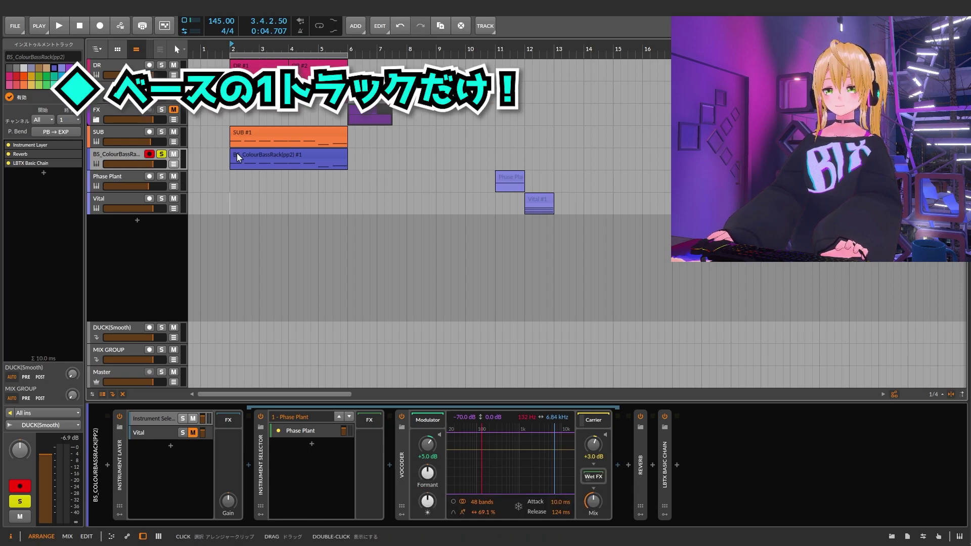
click(233, 198)
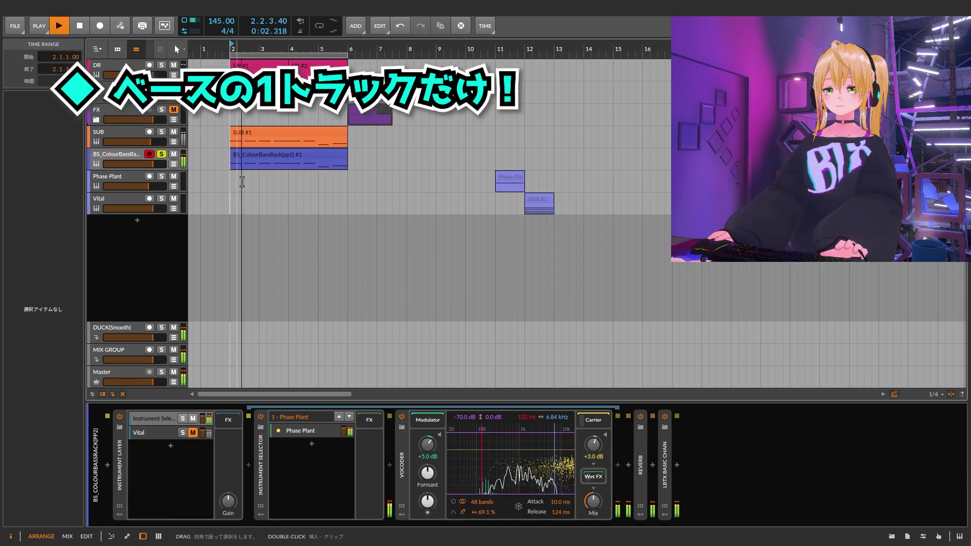
double_click(250, 155)
scroll(341, 415, down, 5)
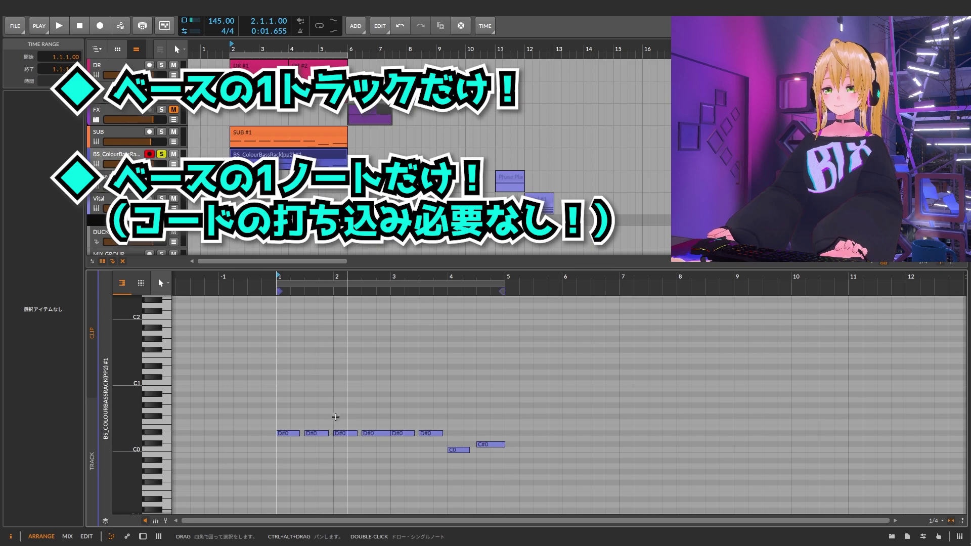
Step: Play the bass clip's single-note line from its start and again from bar 4 of the clip
key(space)
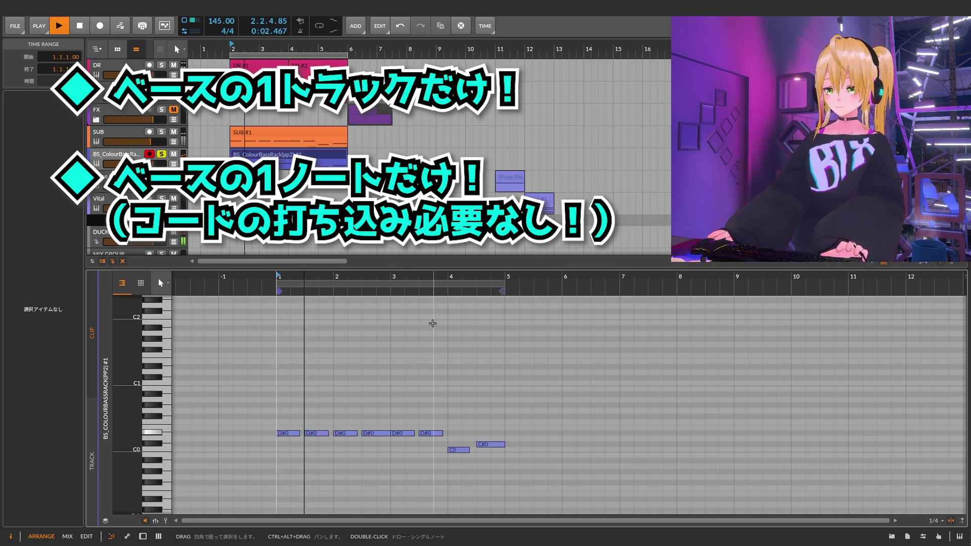
click(448, 342)
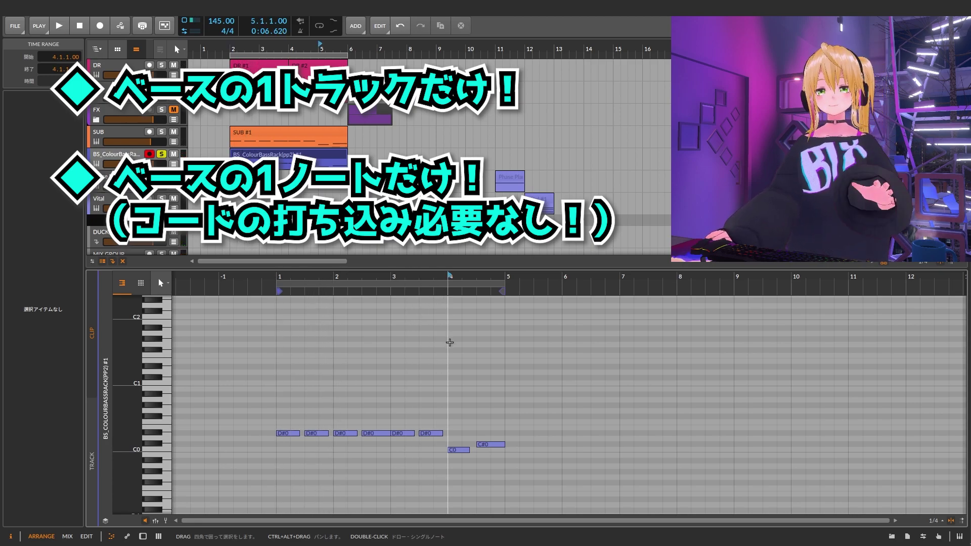
key(space)
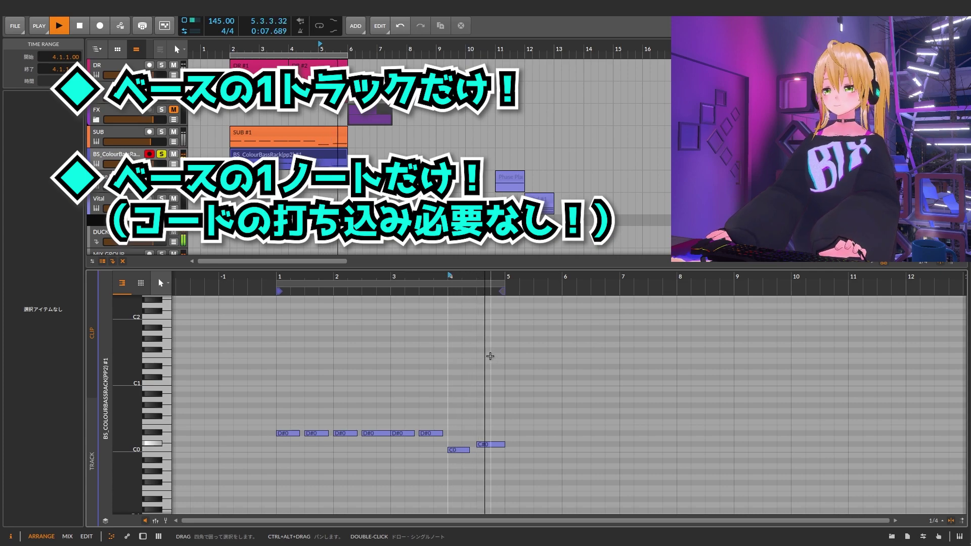
key(space)
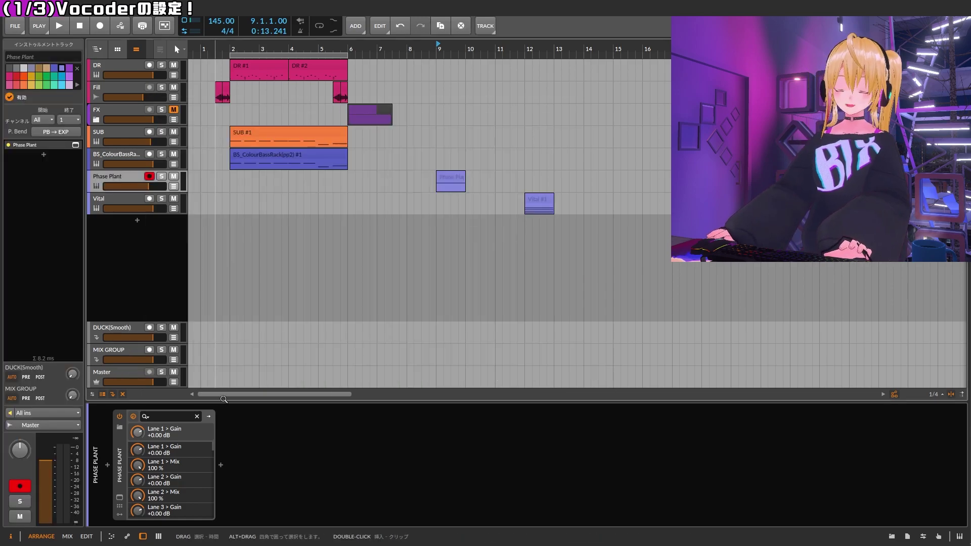
Step: Open the Phase Plant synth's window and audition the D#0 note in the Phase Plant clip
click(192, 484)
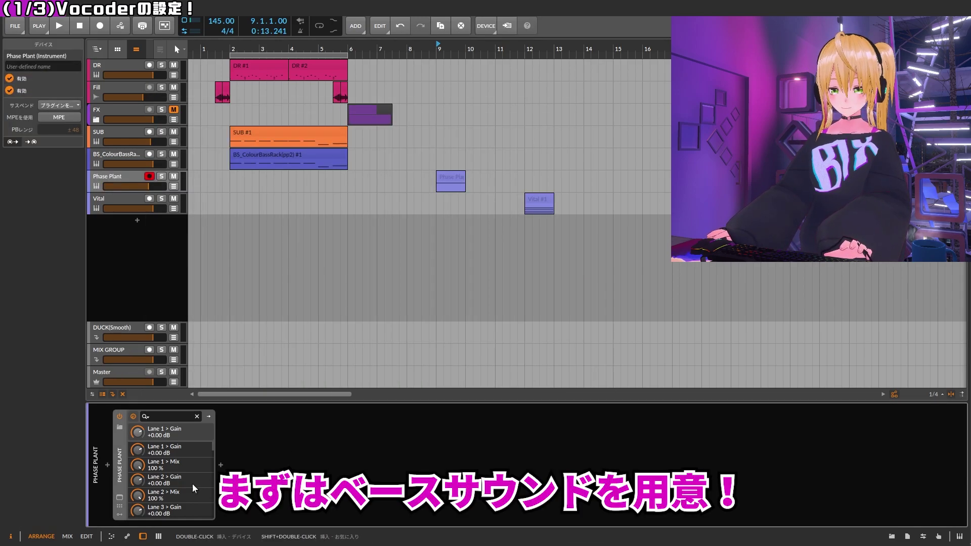
click(119, 497)
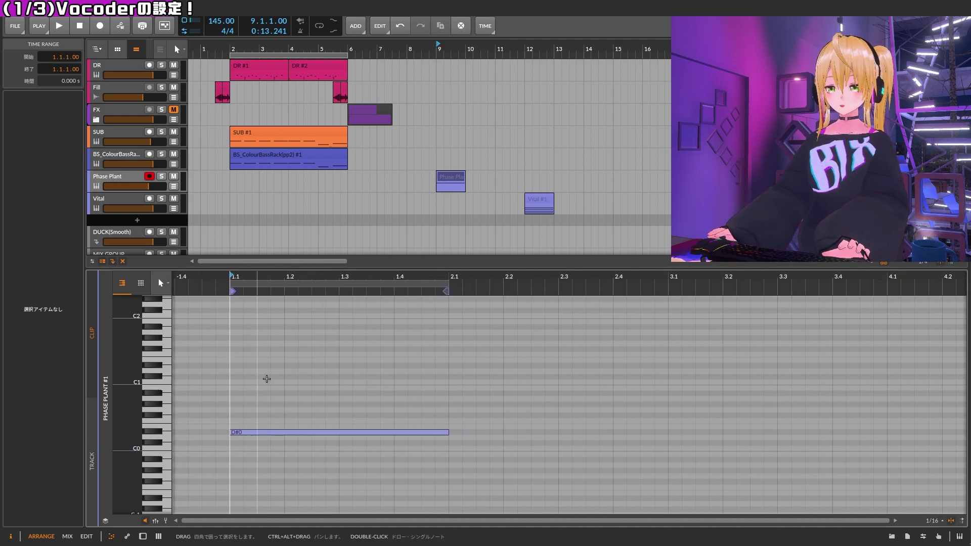
click(231, 432)
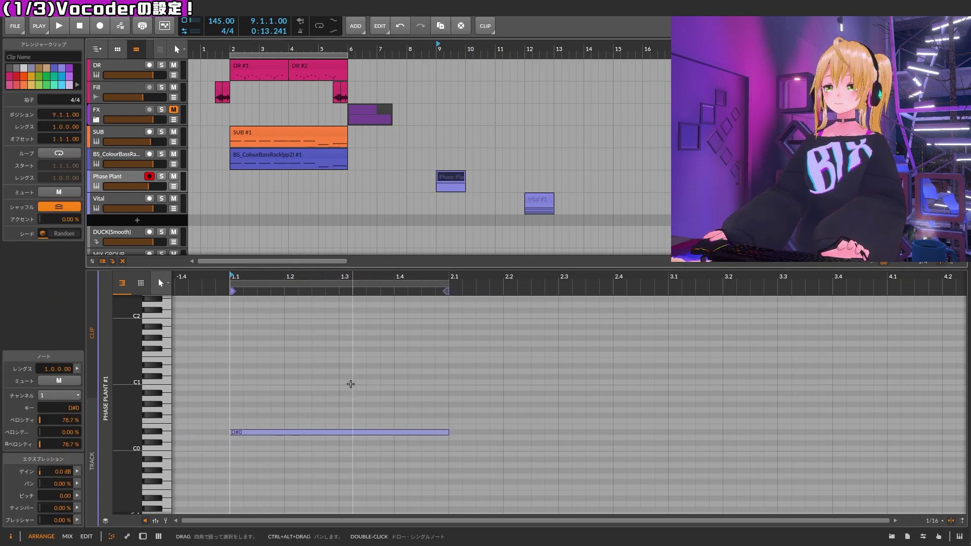
key(space)
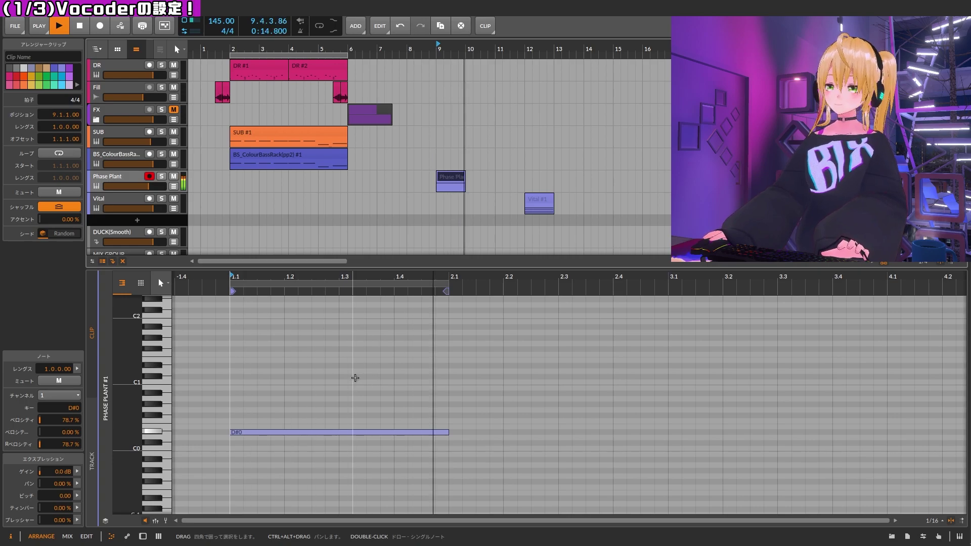
key(space)
Step: Insert a Vocoder after Phase Plant in the device chain and audition the clip through it
key(d)
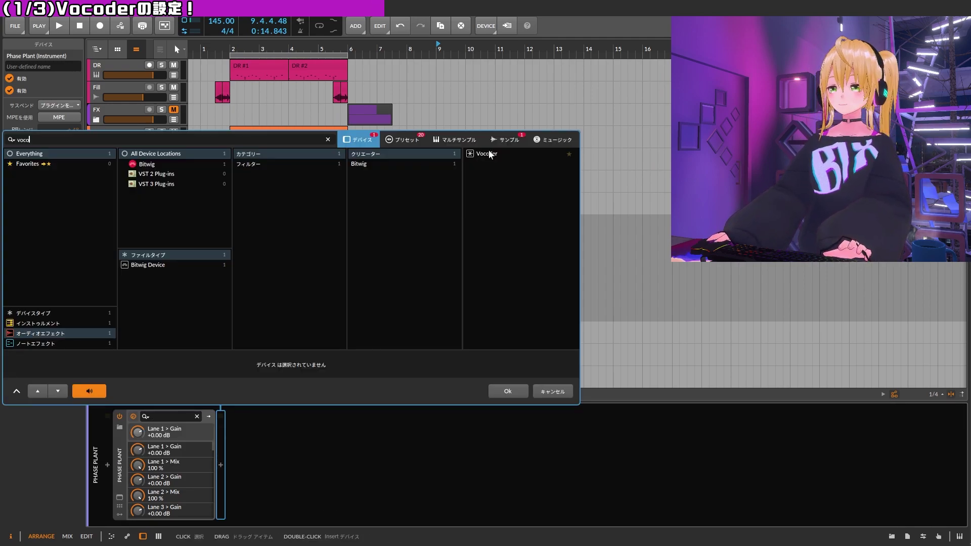
key(Return)
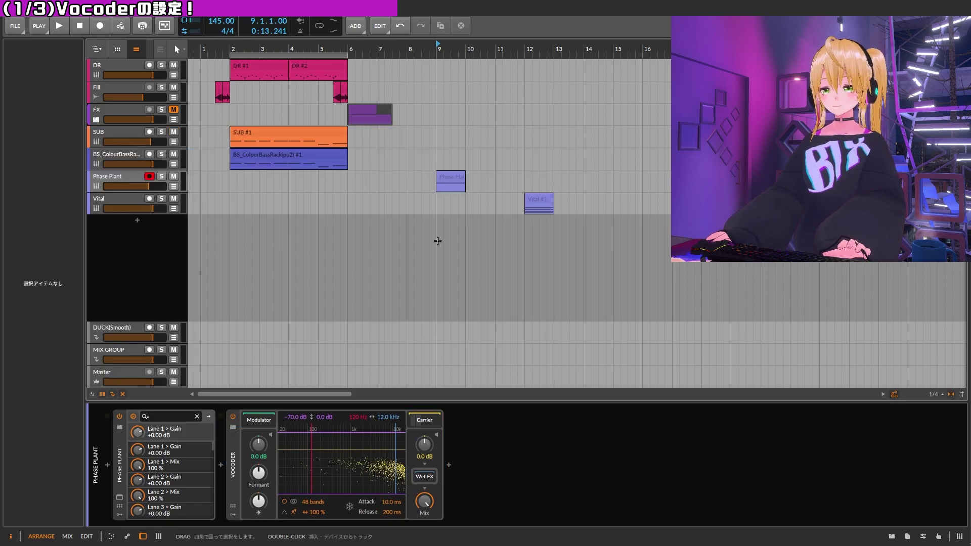
key(space)
key(space)
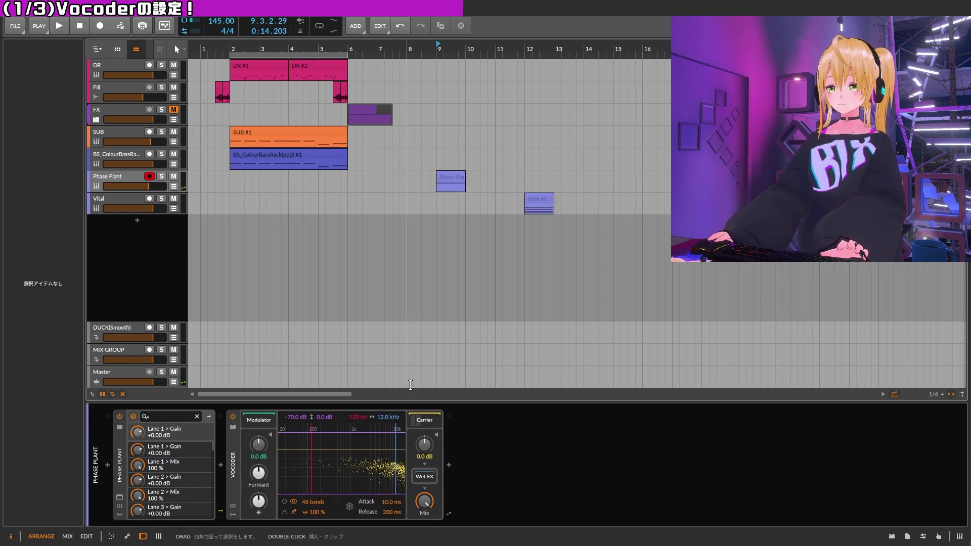
Step: Expand the Vocoder's Carrier chain, delete the Brown Noise device and enable the Audio Receiver
click(422, 420)
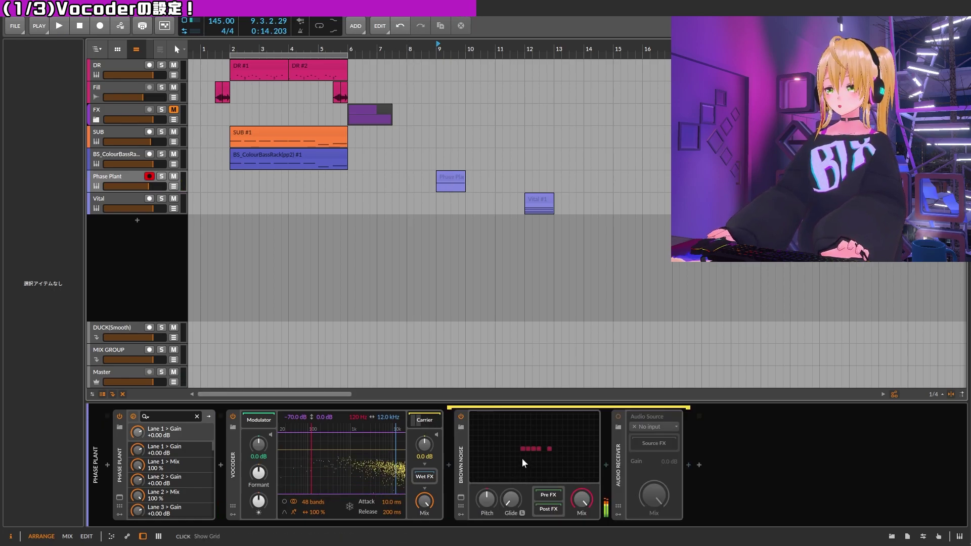
click(459, 466)
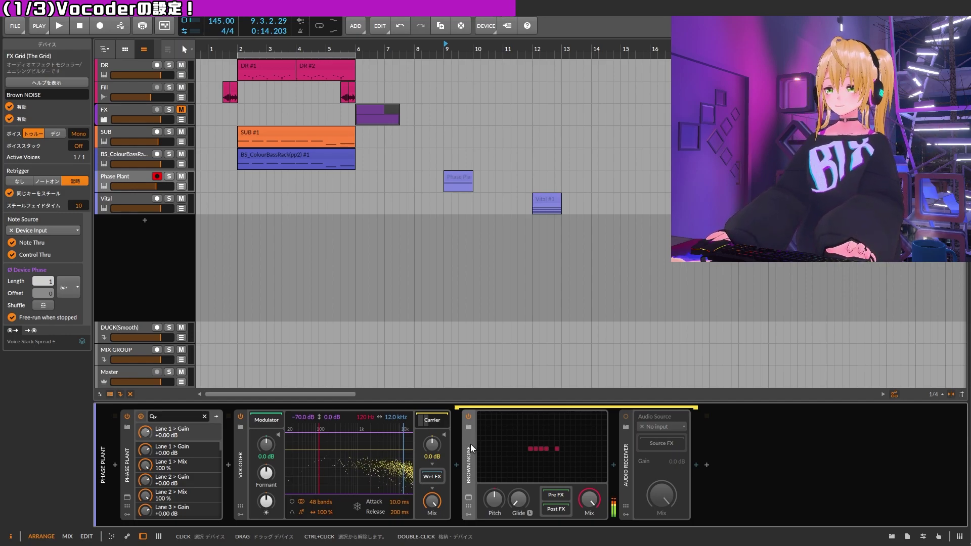
key(Delete)
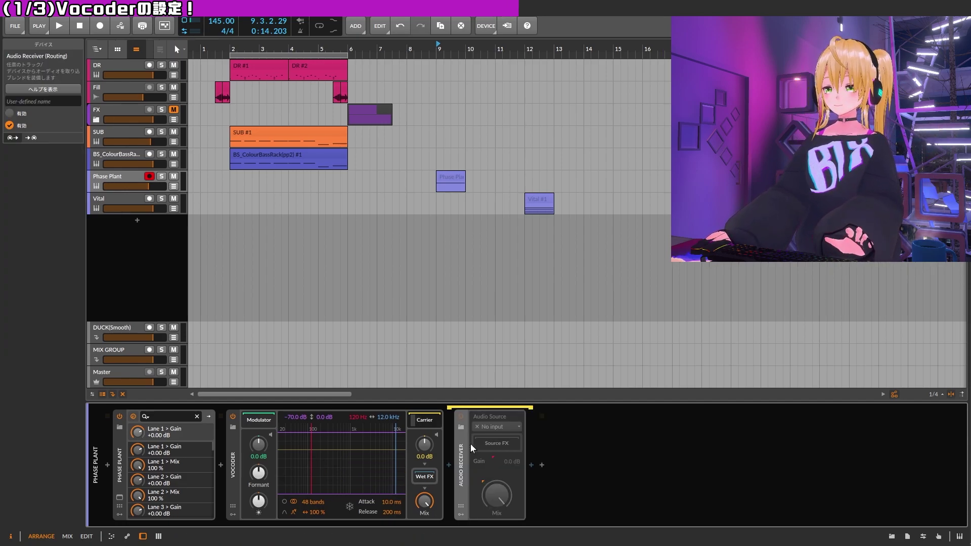
click(460, 417)
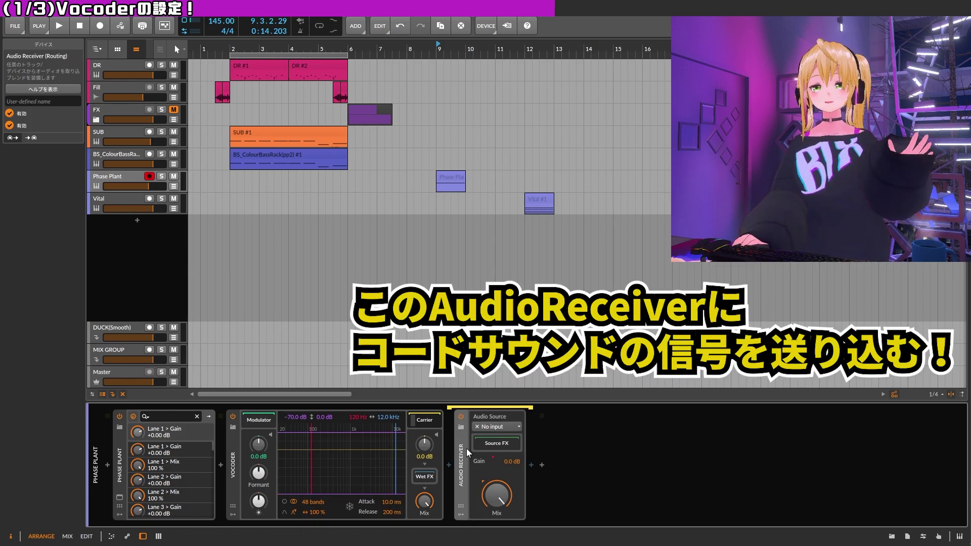
Step: Select the Vital track, open the Vital synth's window to inspect its oscillator settings, and close it
click(133, 253)
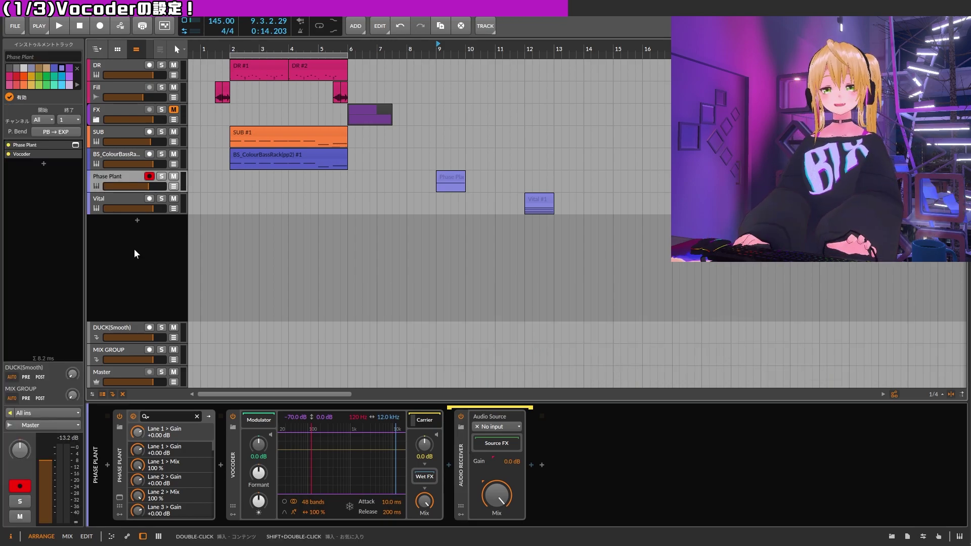
click(128, 199)
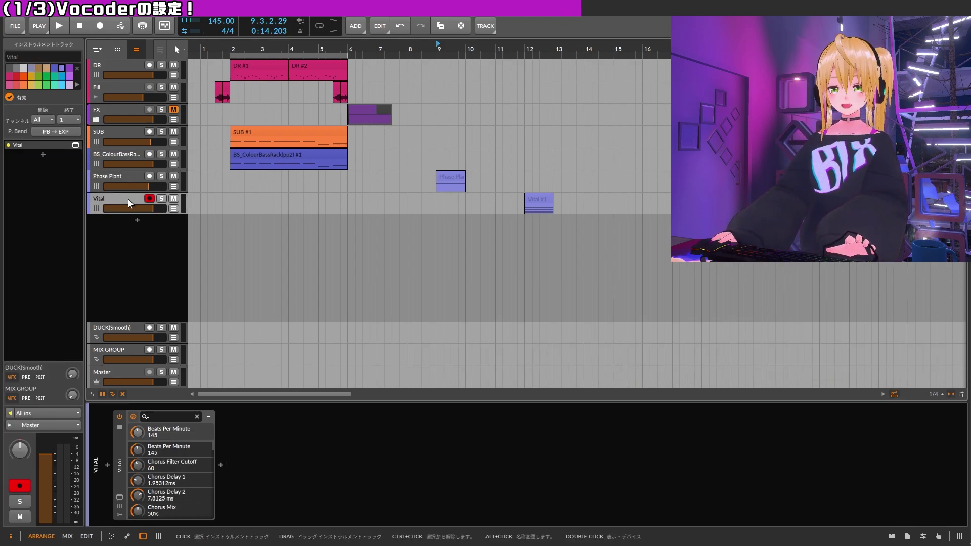
click(119, 499)
drag(244, 80, 171, 58)
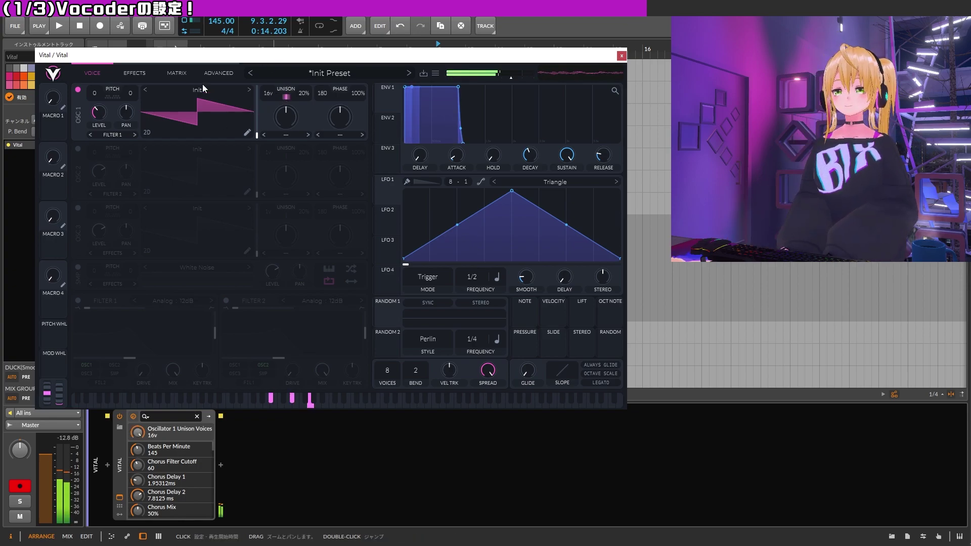
key(Escape)
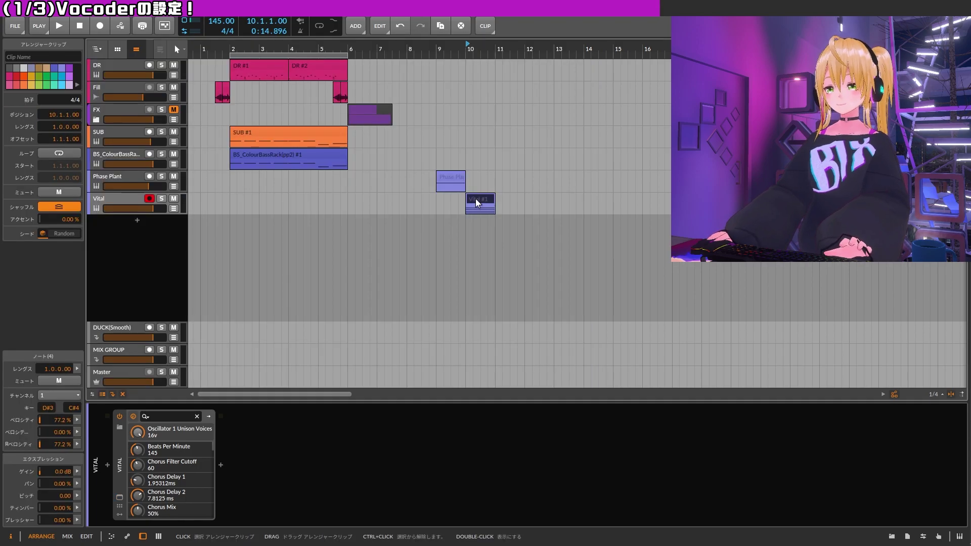
Step: Open the Vital clip in the note editor and audition its four-note chord
double_click(475, 199)
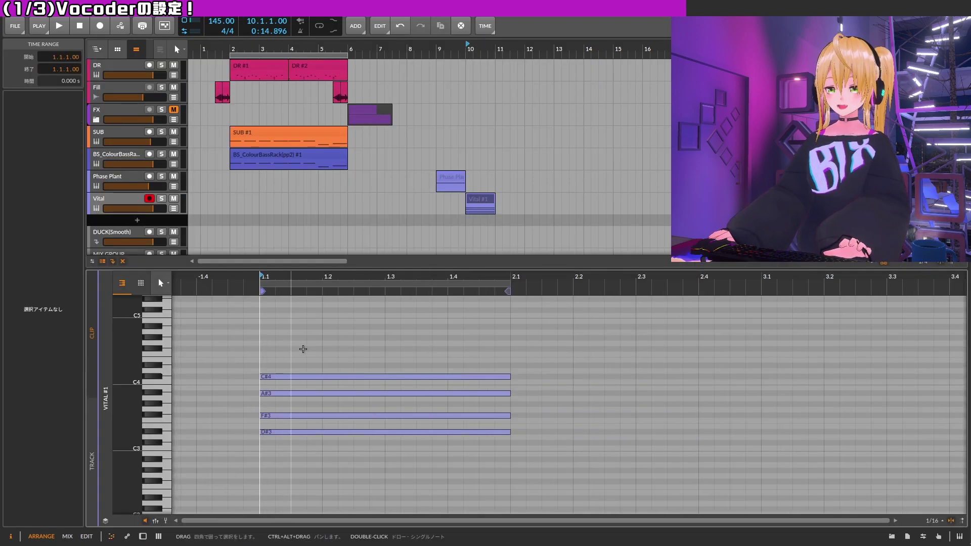
key(space)
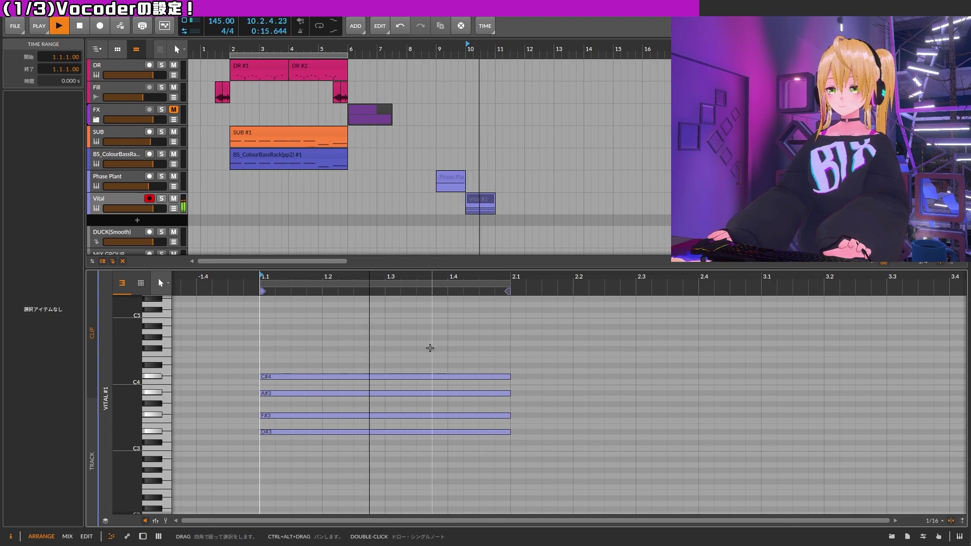
key(space)
Step: Set the audio source of the Audio Receiver in the Phase Plant track's Vocoder carrier to Vital Out
key(d)
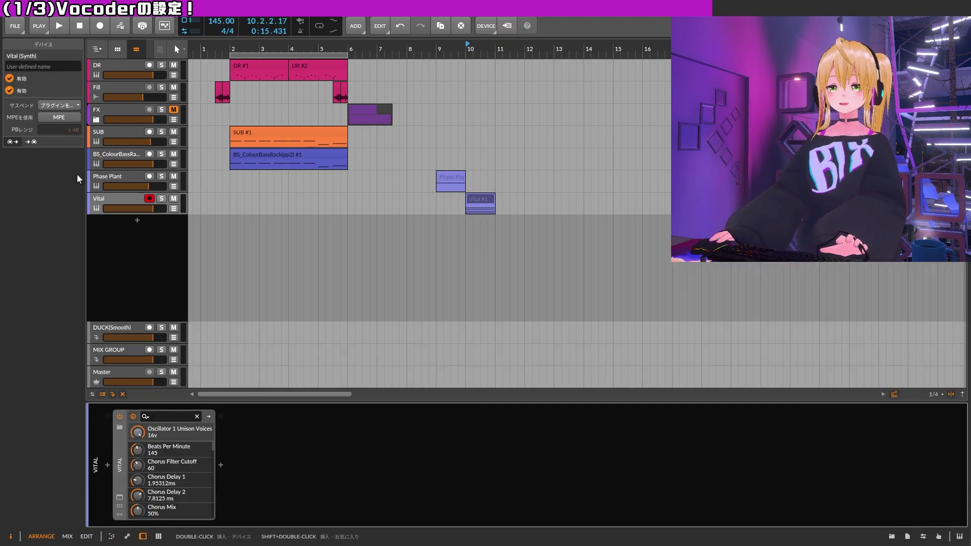
click(123, 174)
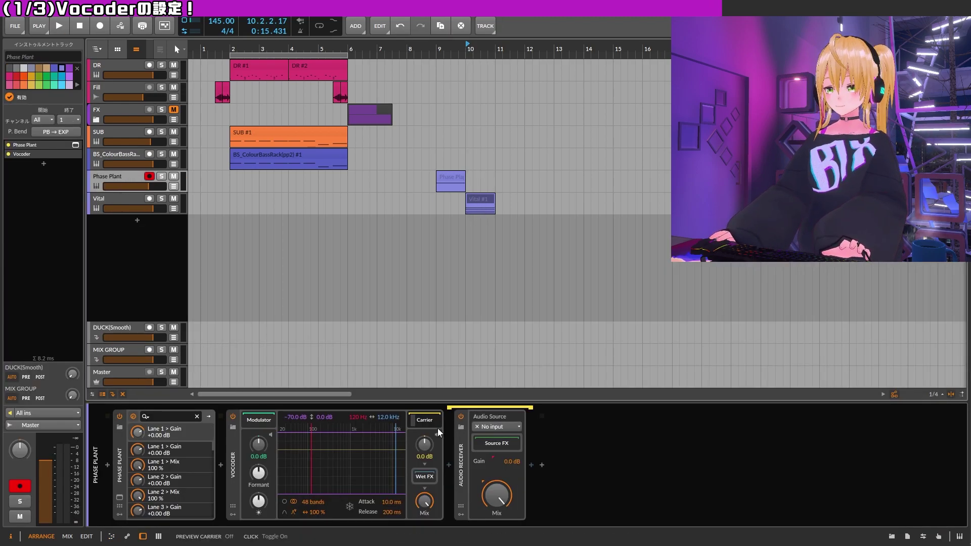
click(496, 428)
mouse_move(518, 542)
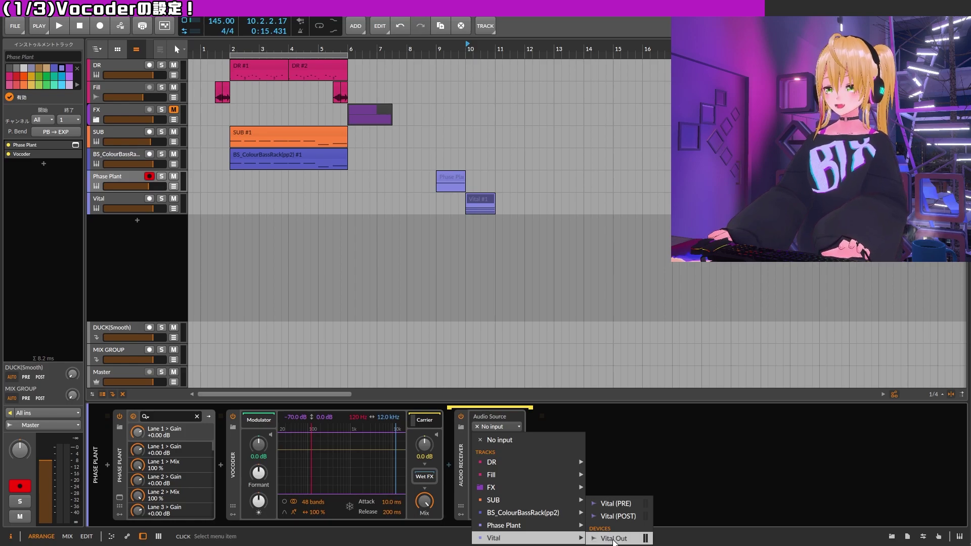
click(614, 539)
Step: Move the Vital clip to bar 9, directly beneath the Phase Plant clip
drag(486, 196, 458, 198)
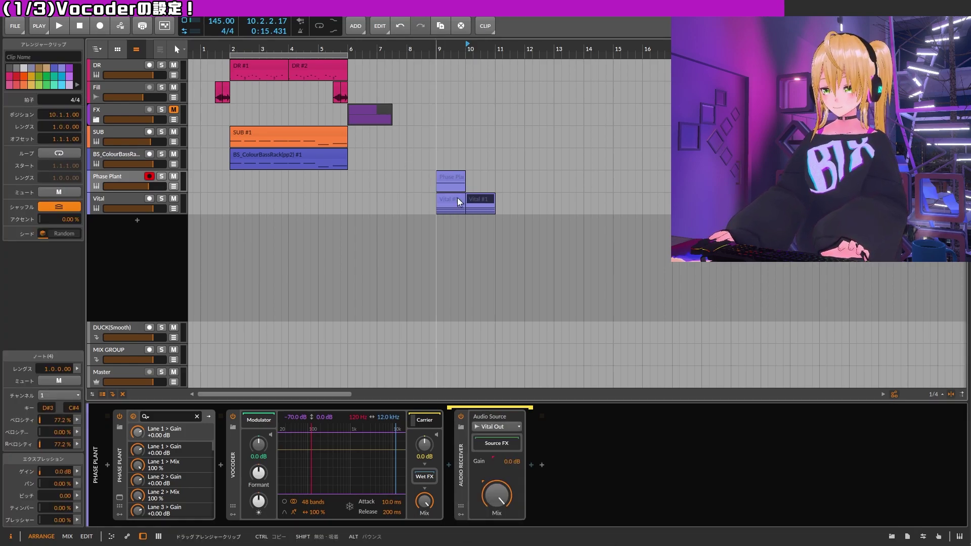
Step: Set the play start to bar 9 and mute the Vital track
click(434, 153)
click(181, 206)
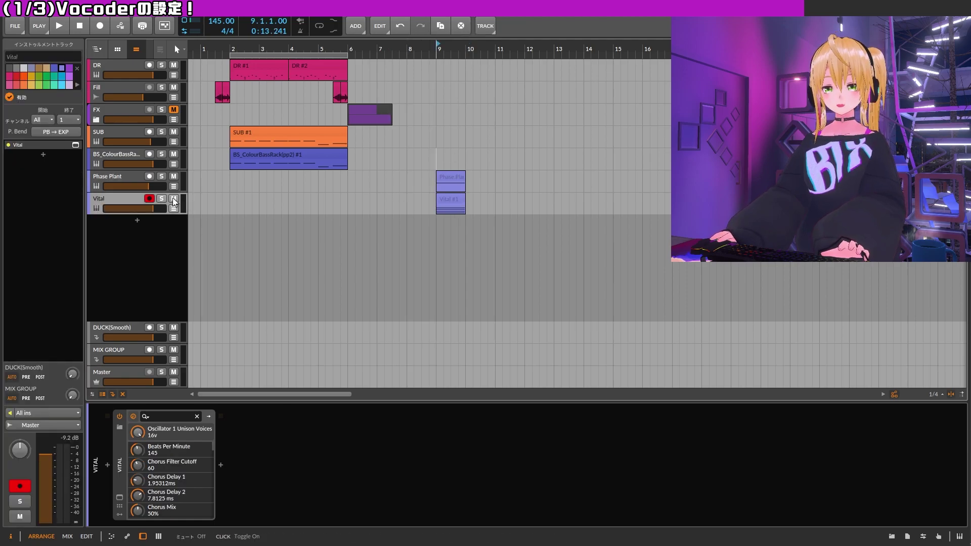
click(173, 201)
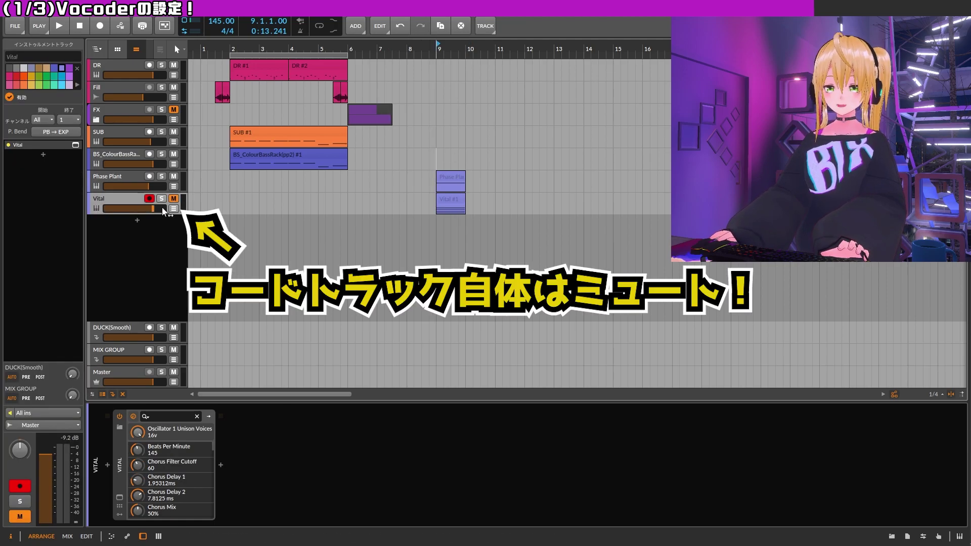
Step: Select the Phase Plant track and audition the vocoded bass from bar 9
click(132, 177)
click(426, 238)
key(space)
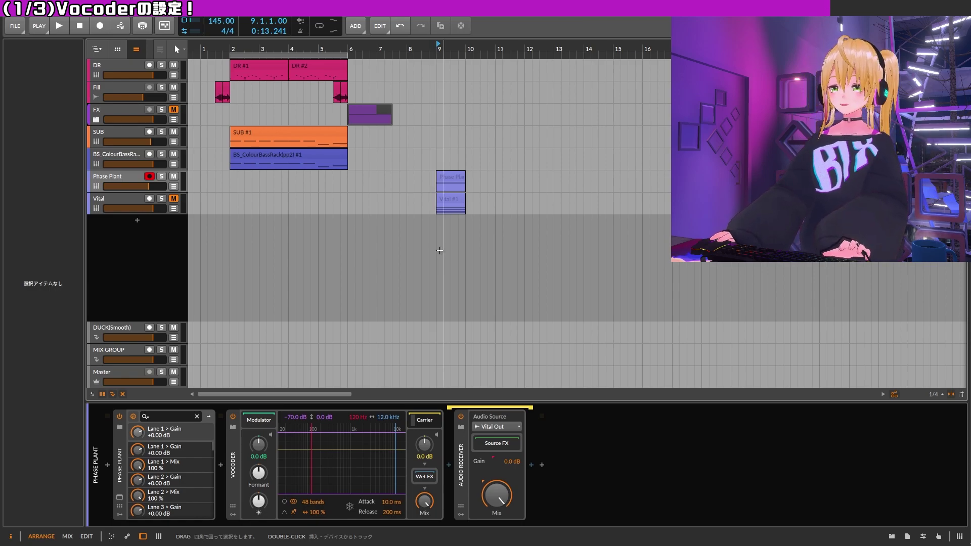
key(space)
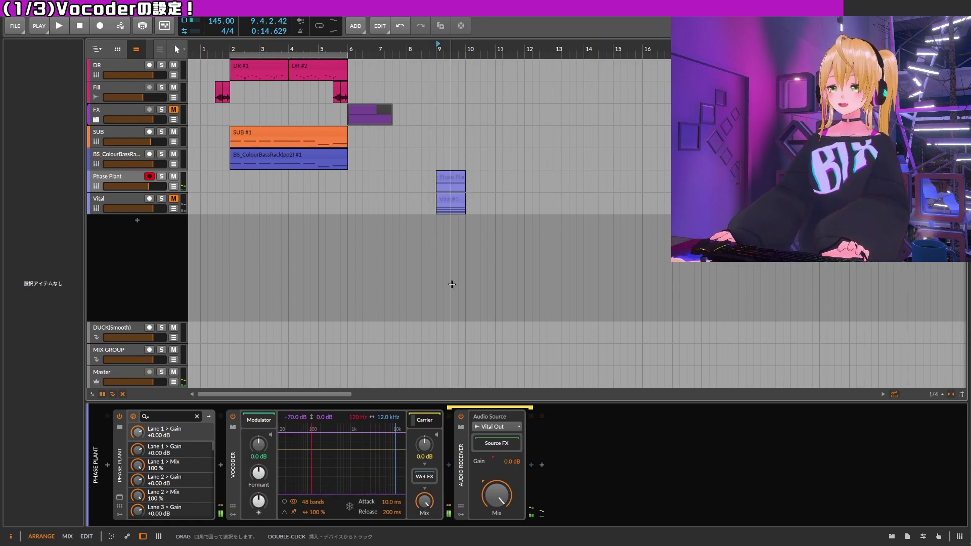
Step: Raise the Vocoder's modulator gain to +10.0 dB and carrier gain to +9.4 dB, and audition the louder sound
drag(258, 445, 258, 444)
drag(424, 444, 424, 432)
key(space)
key(space)
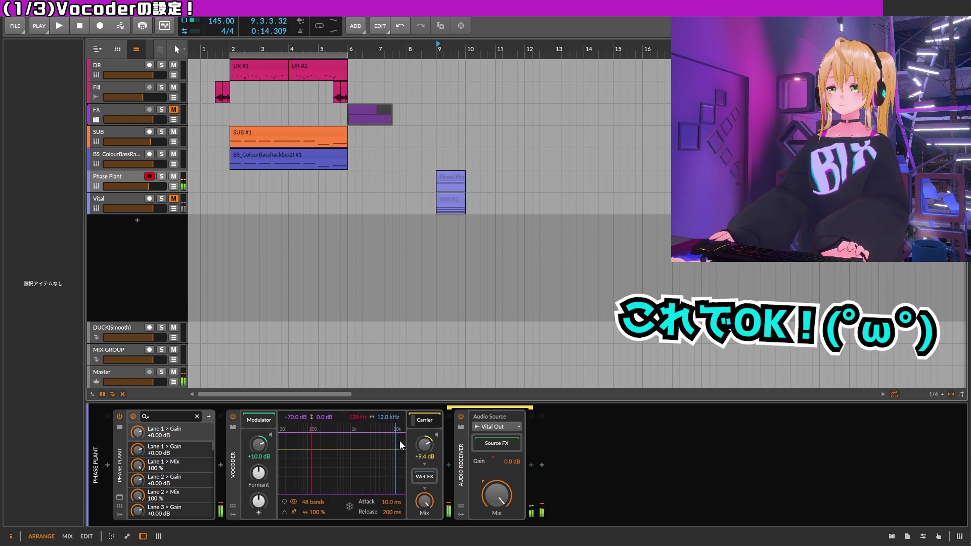
Step: Raise the Vocoder's lowest band-pass frequency to 181 Hz while auditioning the sound
key(space)
mouse_move(310, 457)
mouse_down()
mouse_move(350, 466)
mouse_move(322, 467)
mouse_up()
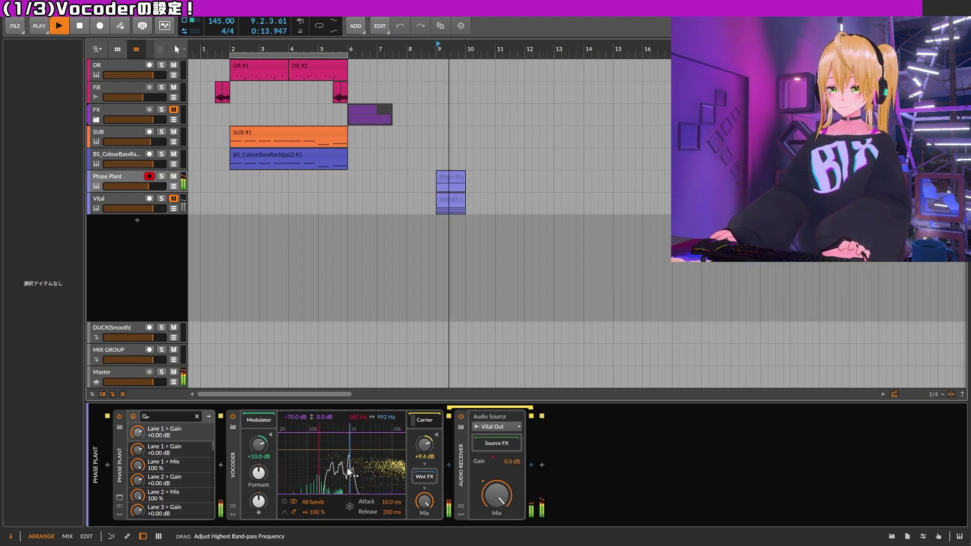
key(space)
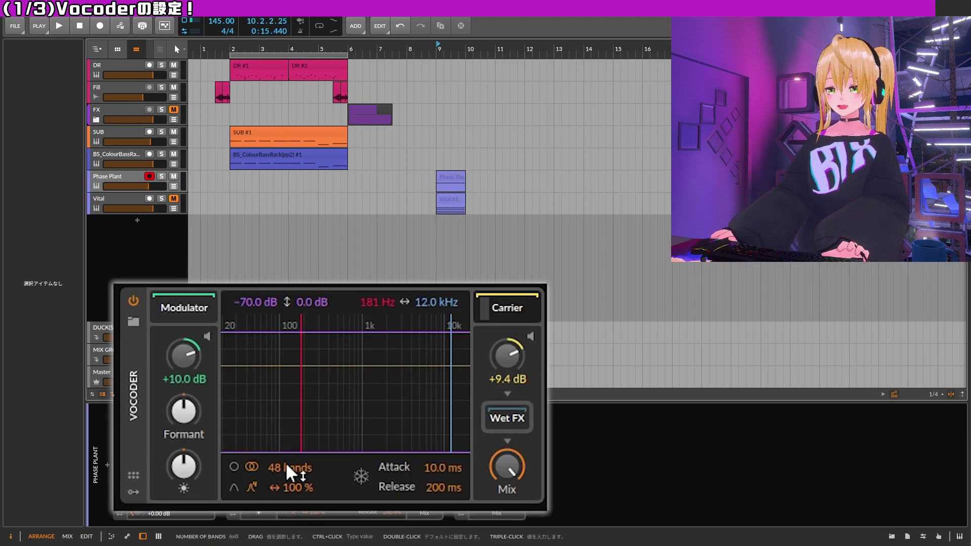
Step: Try different band counts in the Vocoder during playback
key(space)
drag(287, 480, 312, 519)
key(space)
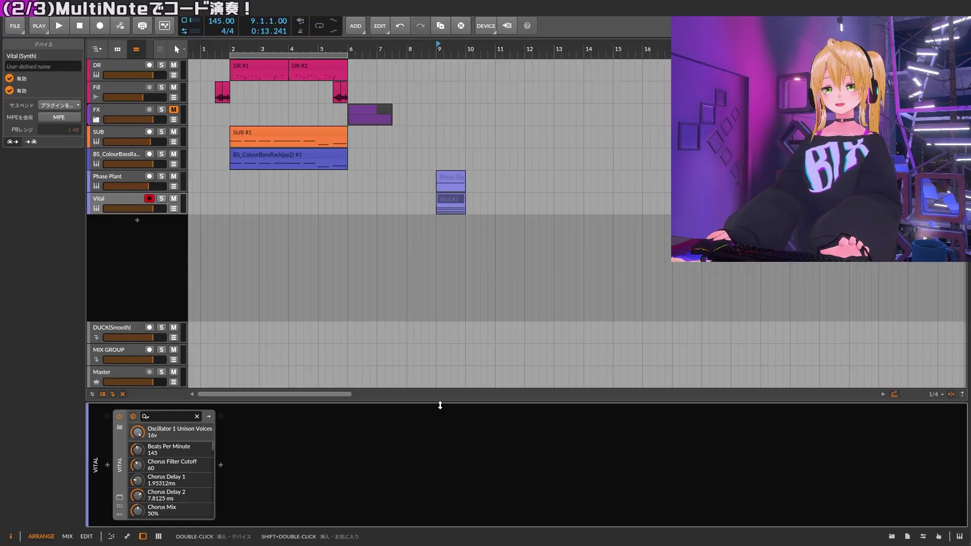
Step: Insert the Multi-note note effect before the Vital synth on the Vital track
click(109, 464)
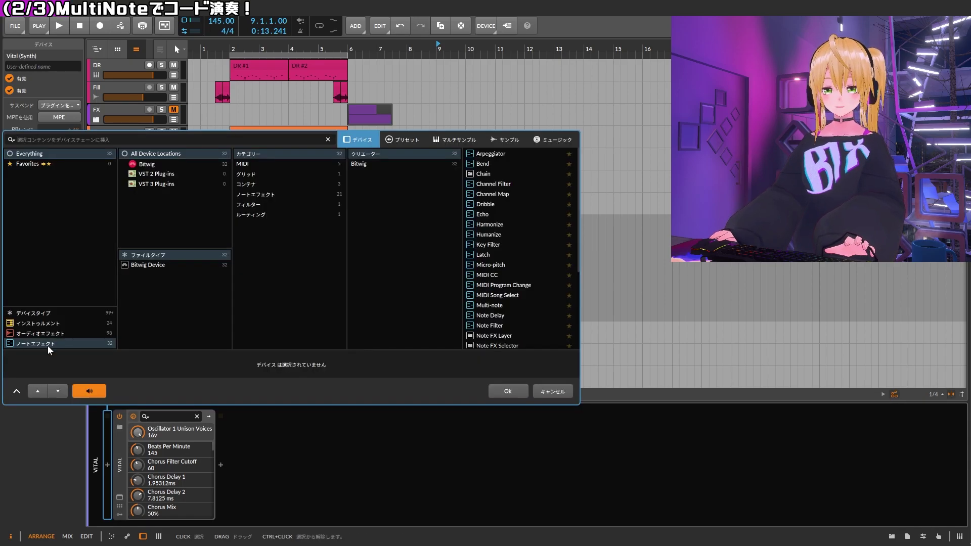
scroll(514, 260, down, 3)
click(494, 230)
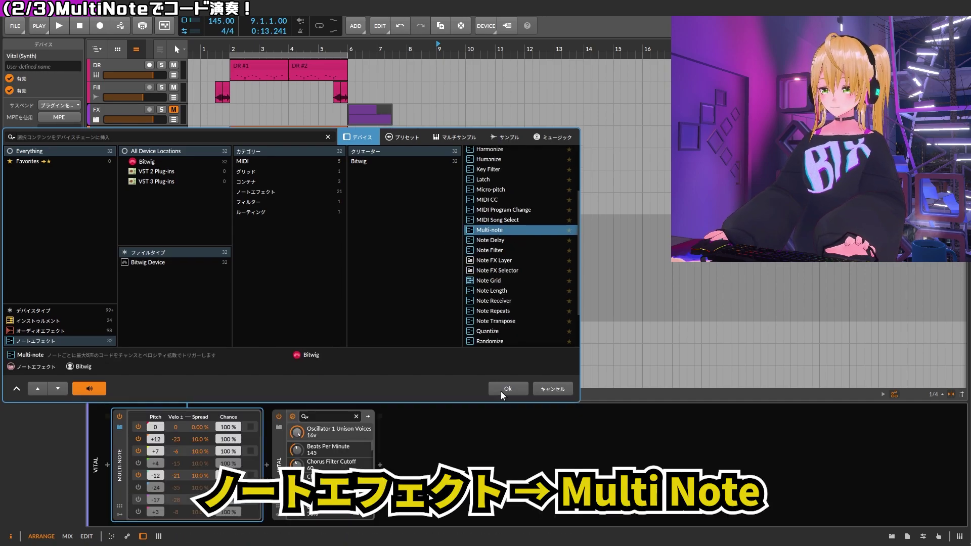
click(502, 390)
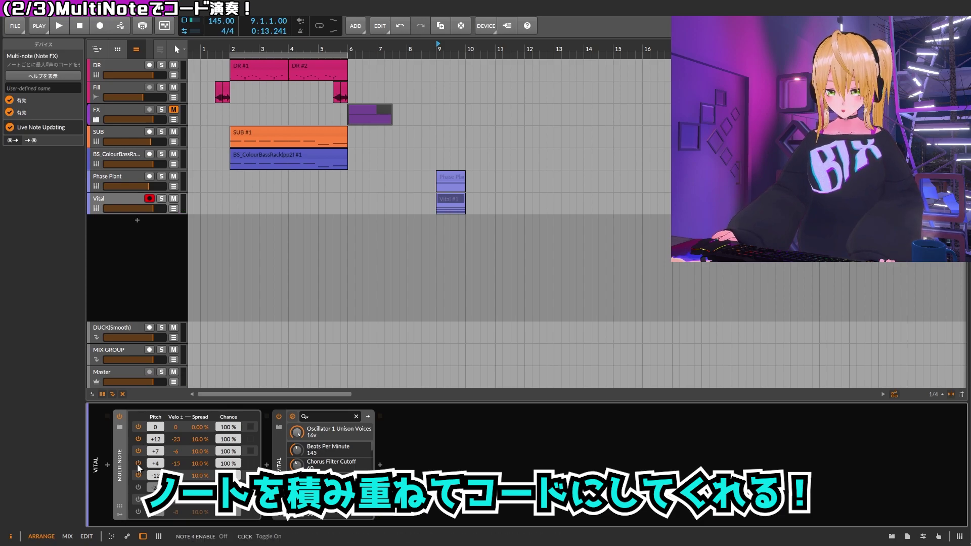
Step: Enable the first five Multi-note voices with pitches 0, +12, +15, +19 and +22
click(137, 463)
drag(137, 436, 137, 475)
click(138, 440)
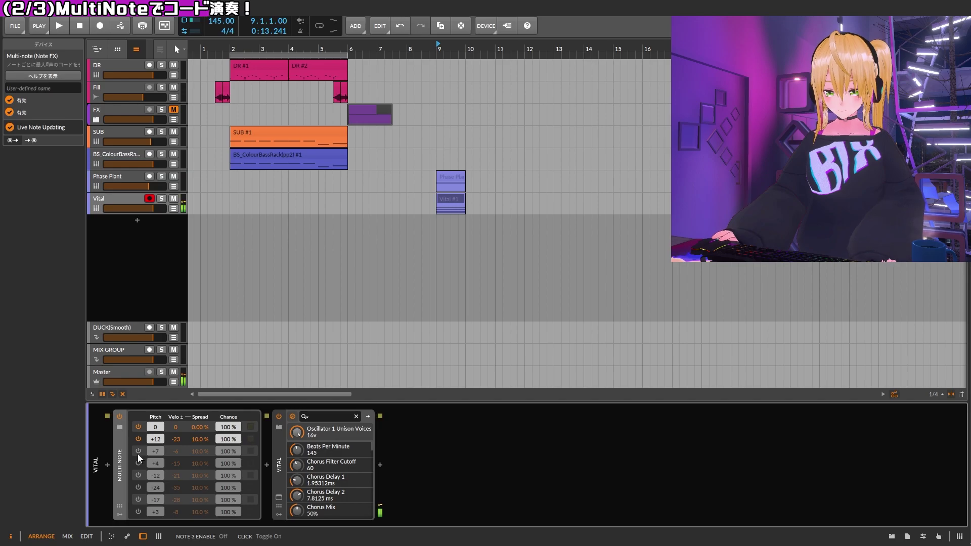
click(137, 453)
click(141, 462)
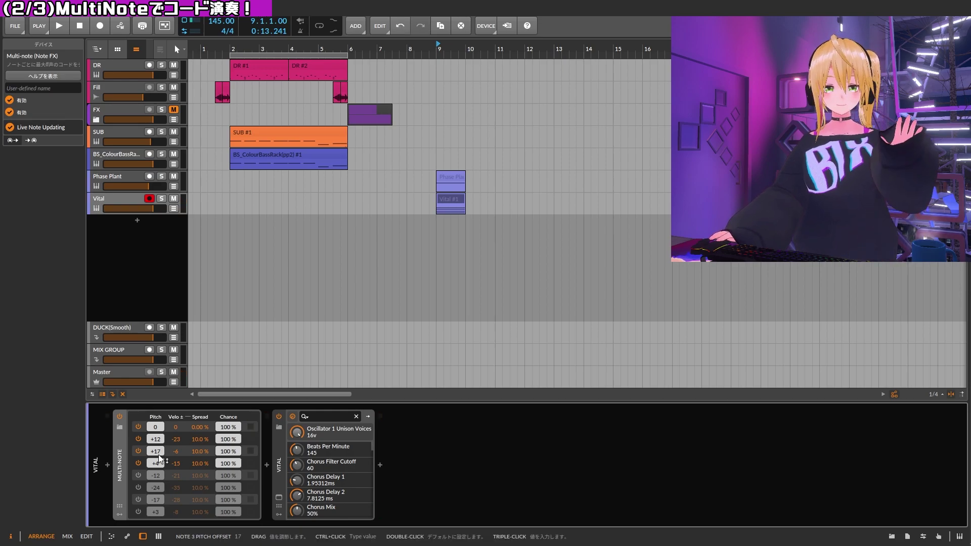
drag(156, 451, 157, 458)
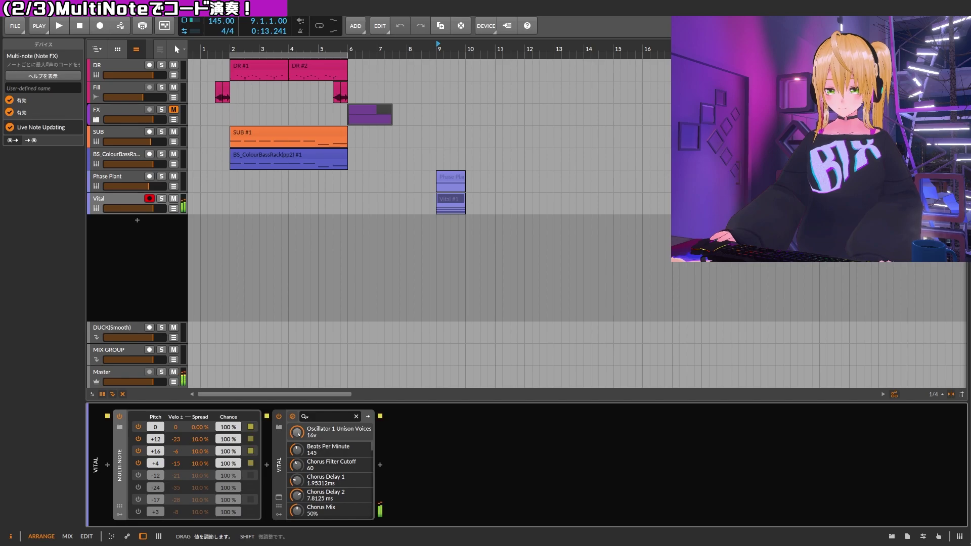
drag(160, 455, 183, 463)
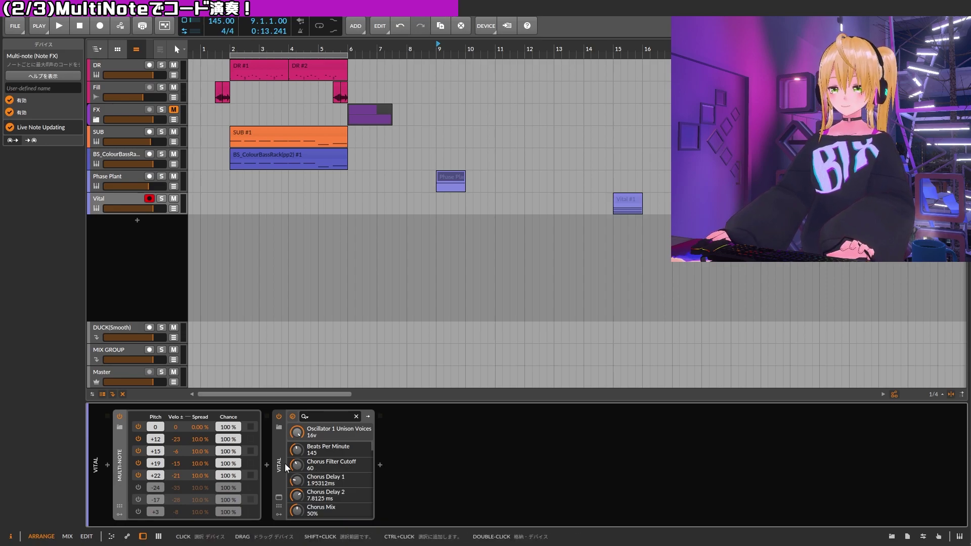
Step: Insert a Key Filter between Multi-note and Vital, and set it to the D# Minor scale
click(266, 463)
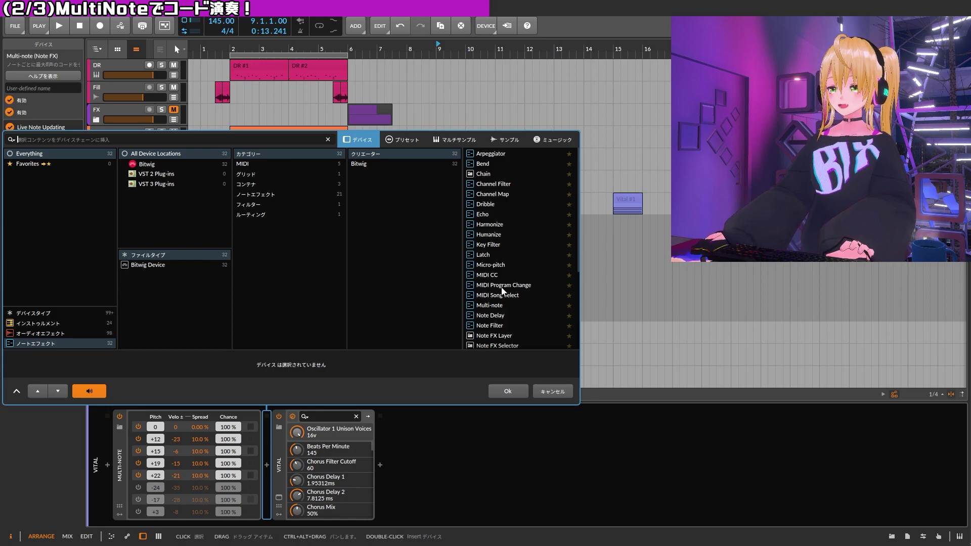
click(502, 244)
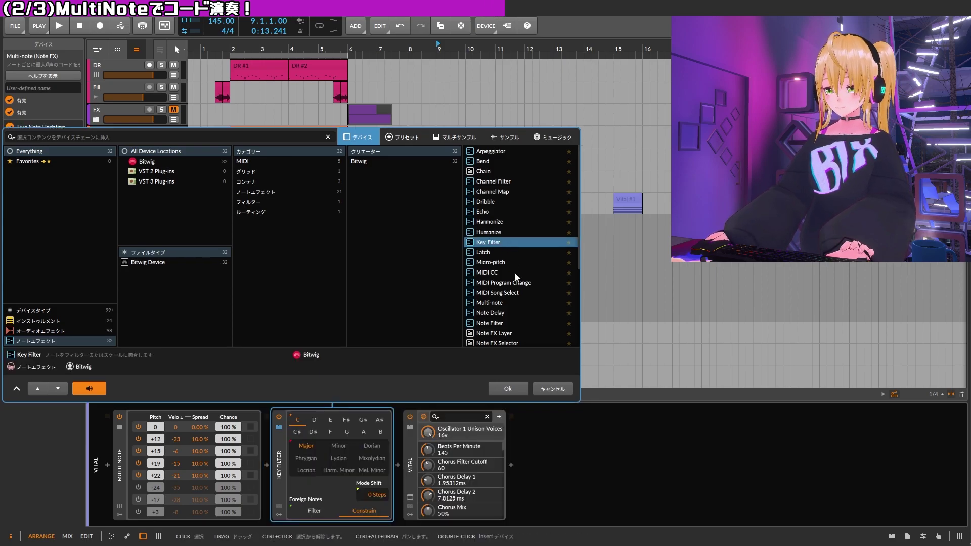
click(504, 387)
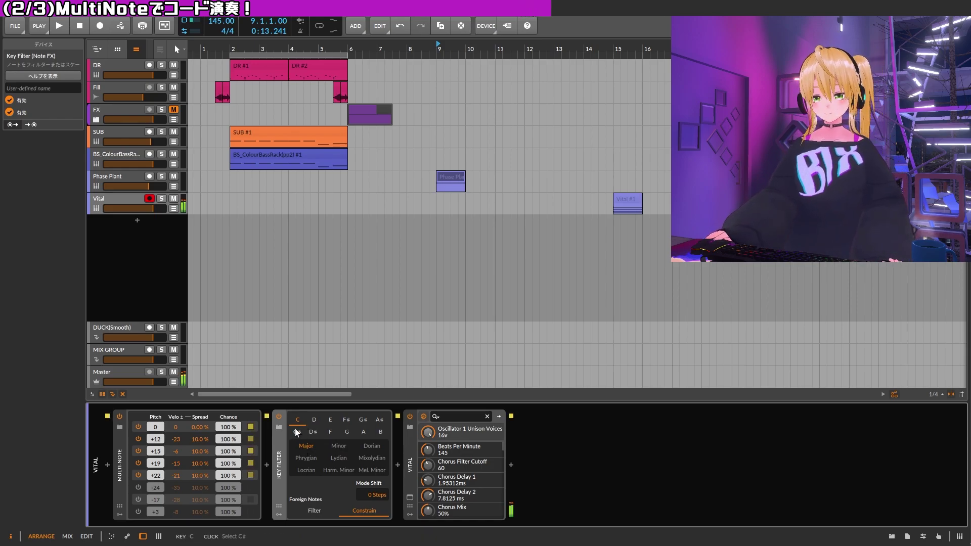
click(339, 445)
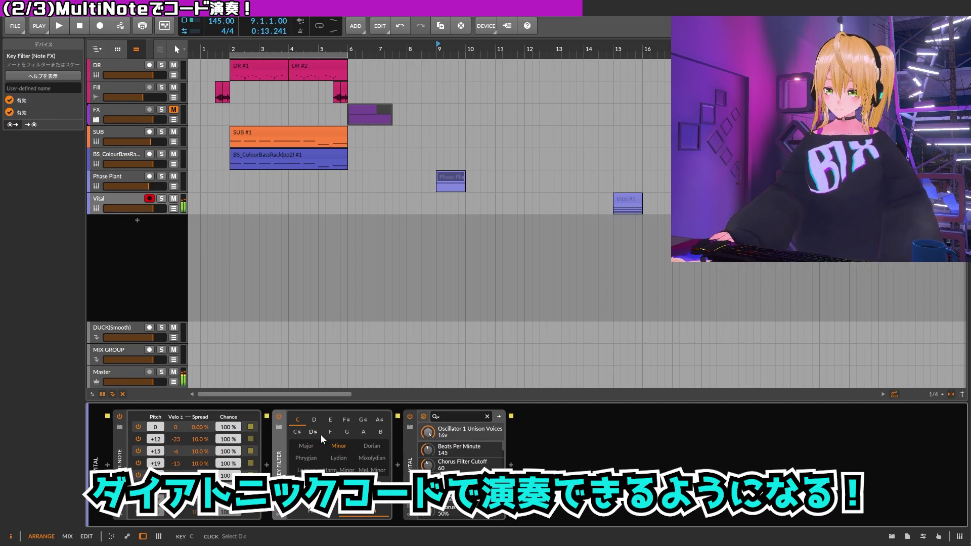
click(313, 432)
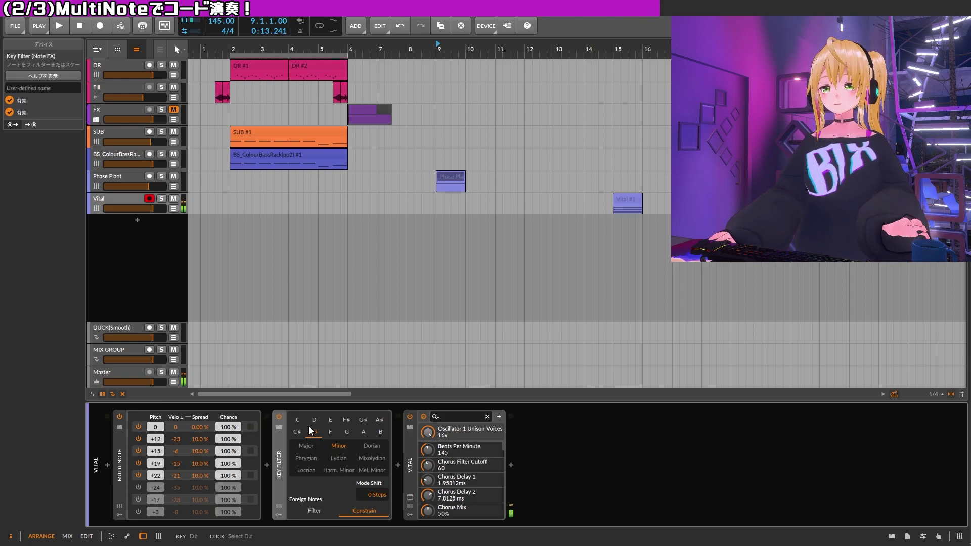
Step: Copy the Phase Plant bass clip onto the Vital track at bar 10 and audition it from there
click(450, 179)
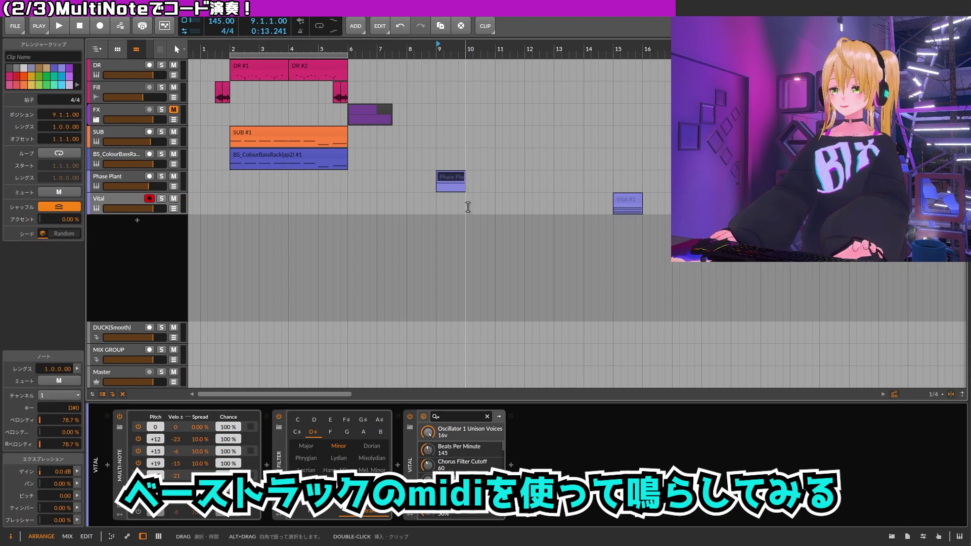
key(space)
drag(450, 180, 478, 204)
click(443, 281)
key(space)
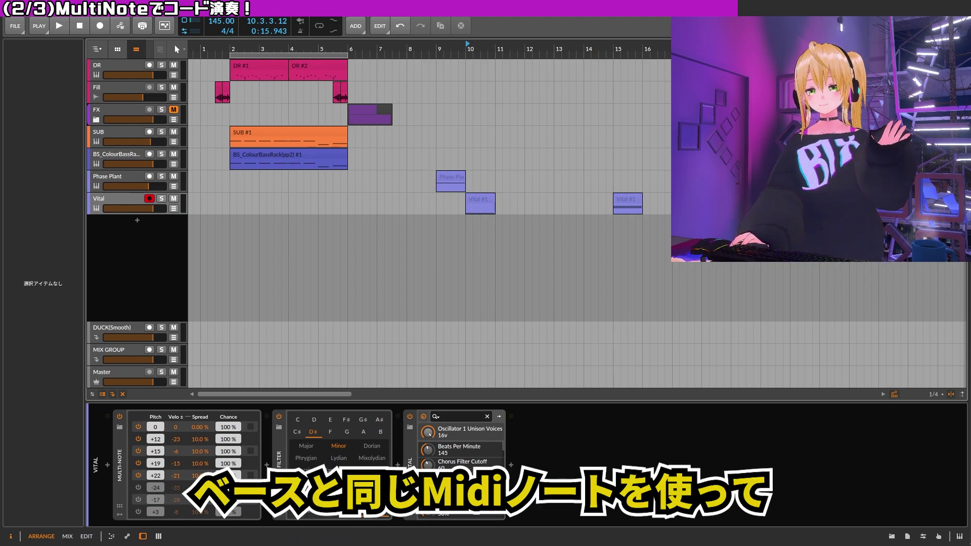
Step: Insert the Note Transpose note effect before Multi-note in the Vital track's device chain
click(107, 465)
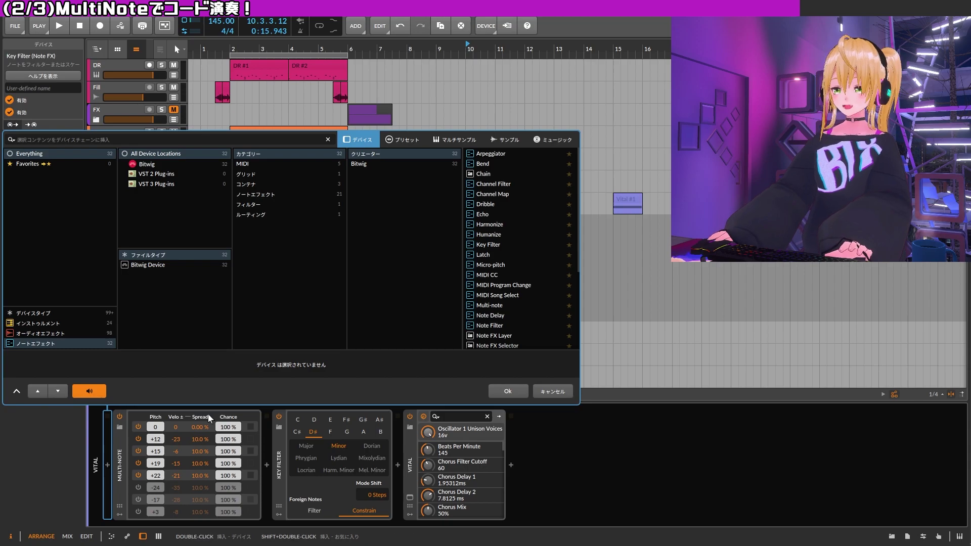
scroll(521, 269, down, 5)
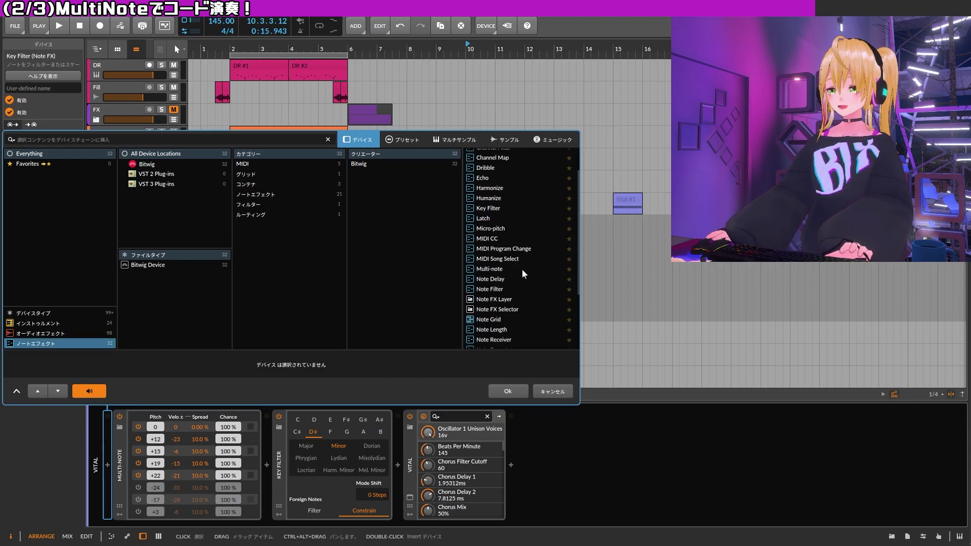
click(503, 287)
click(501, 390)
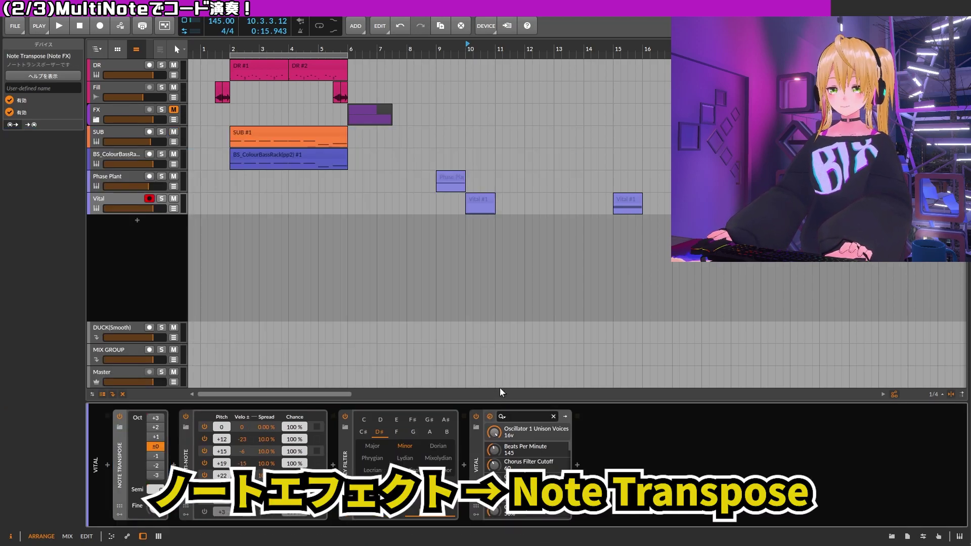
Step: Set Note Transpose to +2 octaves while auditioning the copied clip from bar 10
click(461, 253)
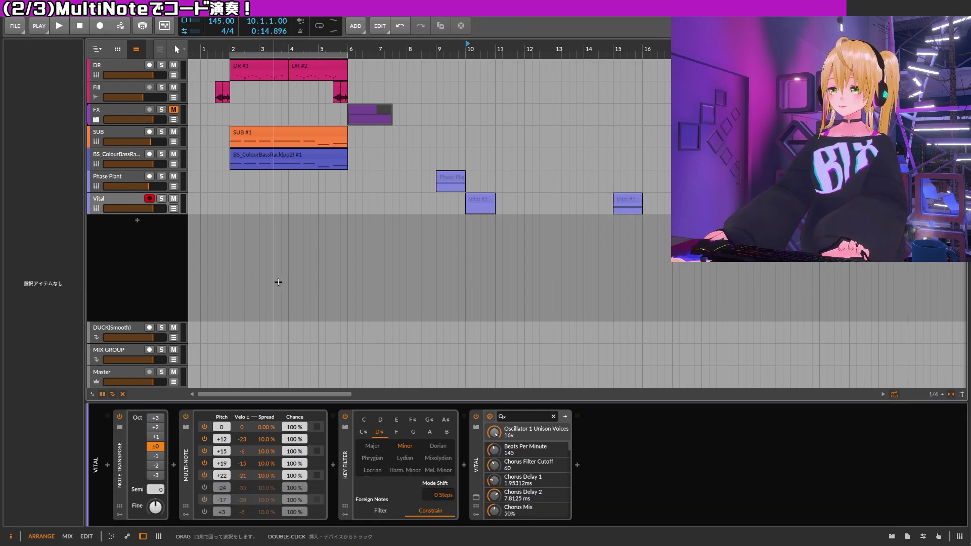
key(space)
click(156, 428)
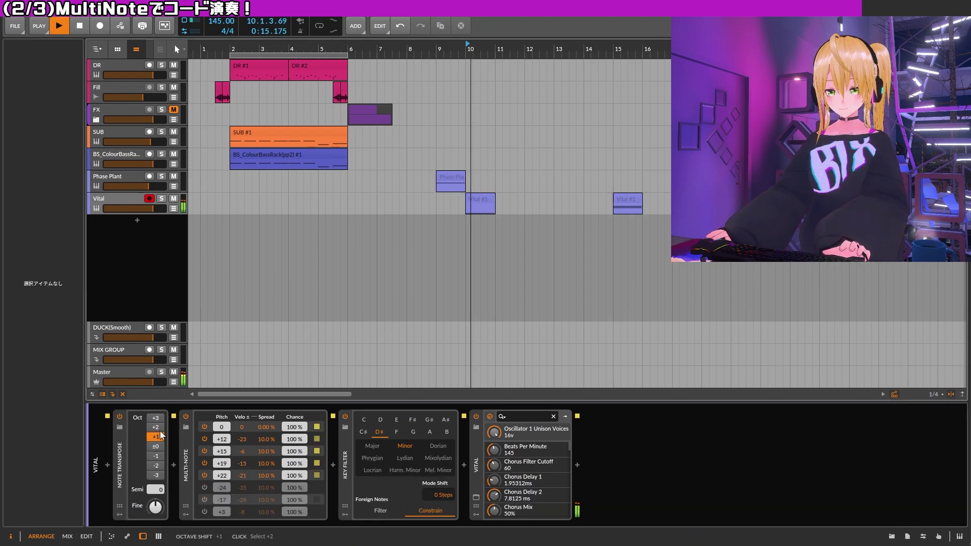
key(space)
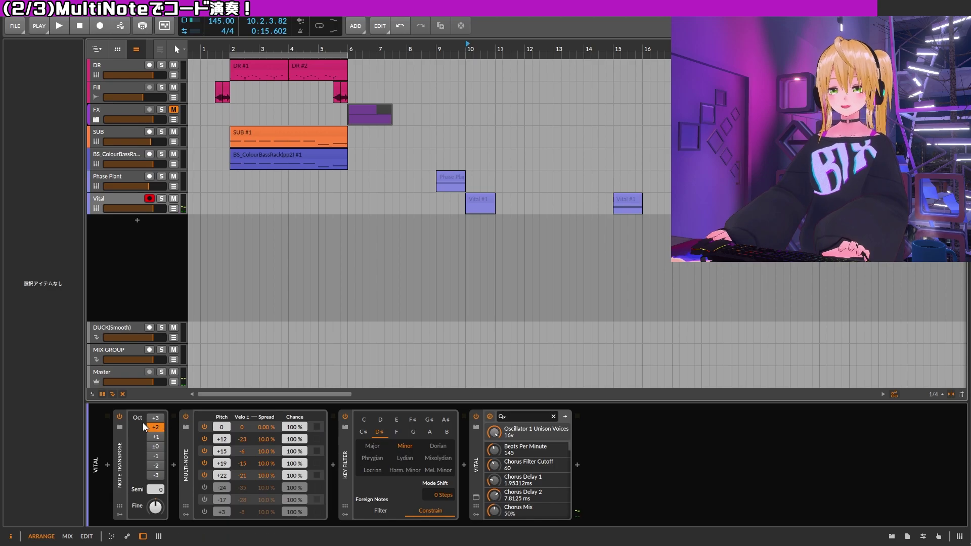
key(space)
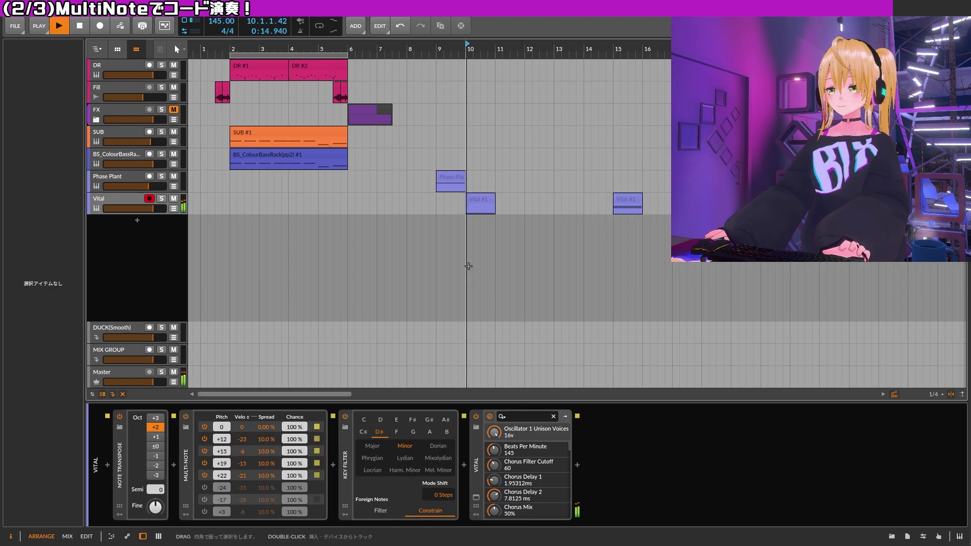
key(space)
Step: Move the copied Vital clip to bar 9 beneath the Phase Plant clip, and set the play start there
click(481, 205)
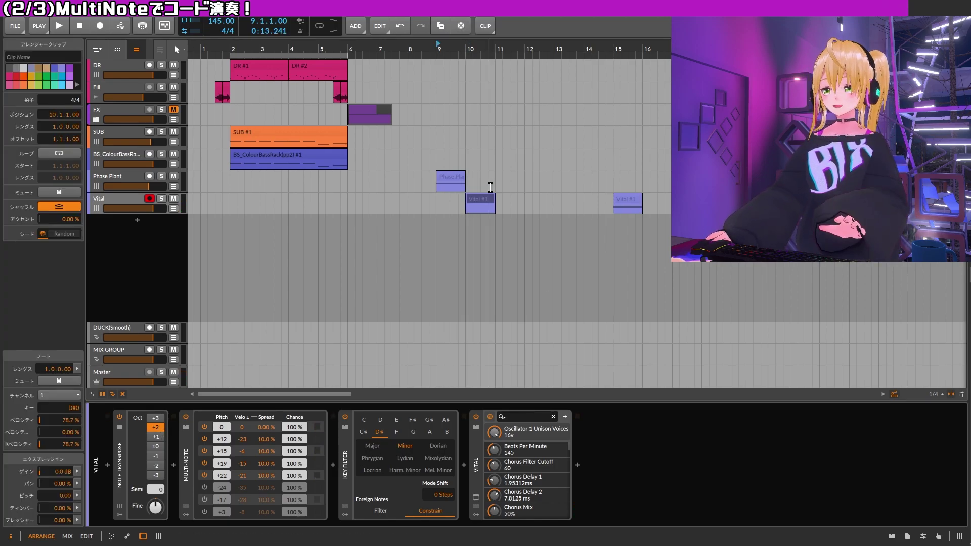
drag(482, 202, 449, 204)
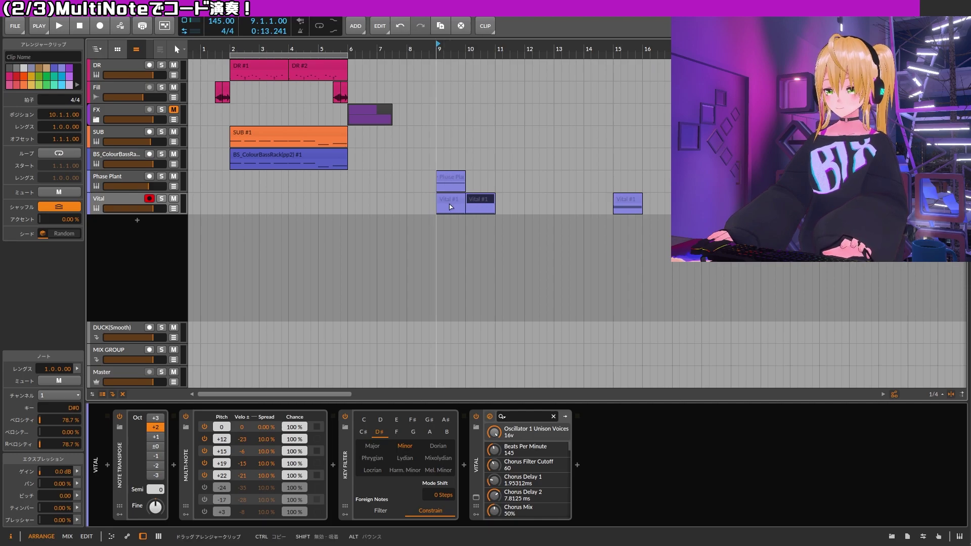
click(437, 240)
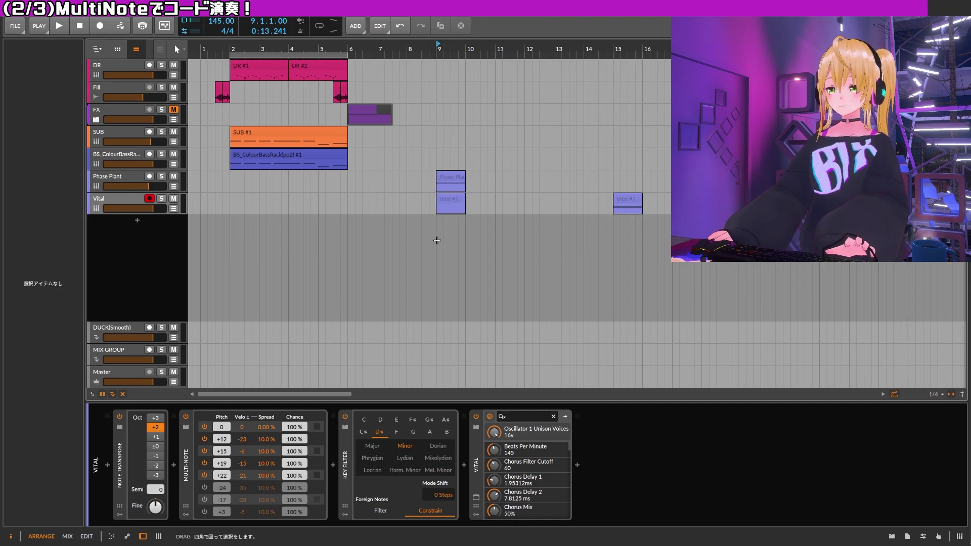
Step: Mute the Vital track again, select the Phase Plant track and audition its vocoded sound from bar 9
click(126, 202)
click(173, 199)
click(129, 175)
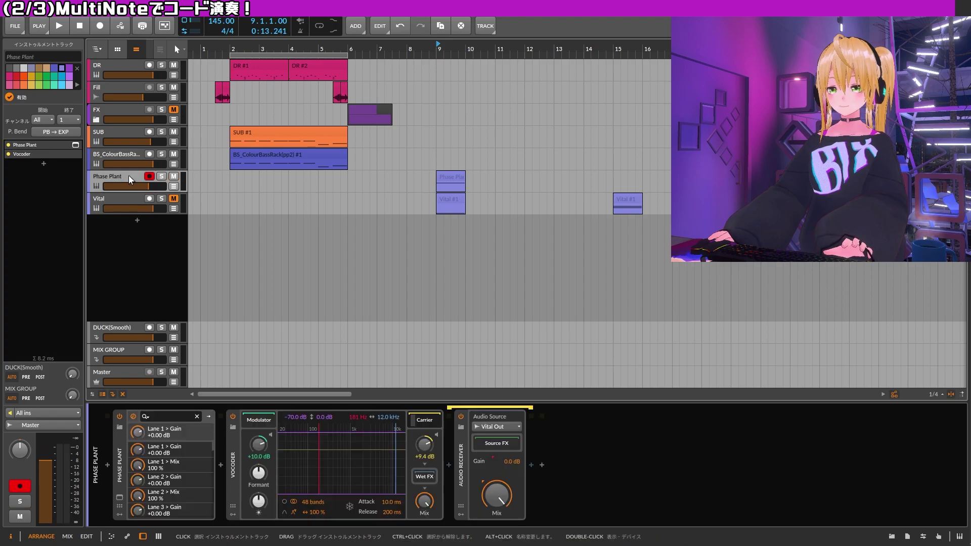
key(space)
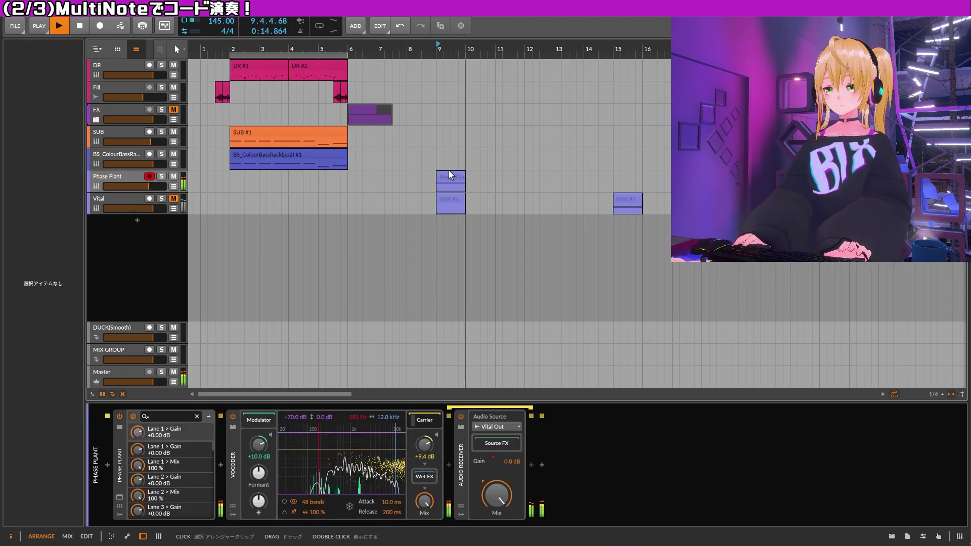
key(space)
click(449, 175)
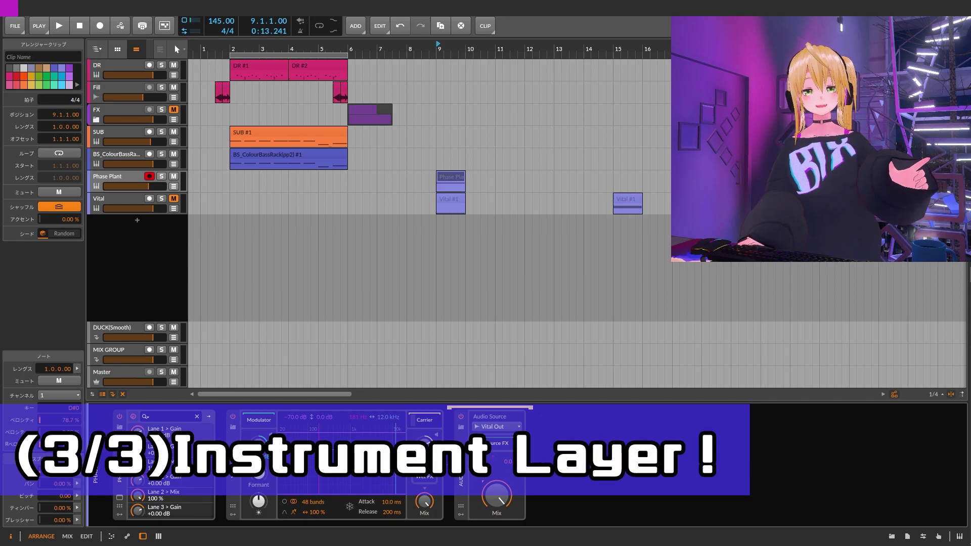
Step: Group the Phase Plant device on its track into an Instrument Layer container
click(122, 176)
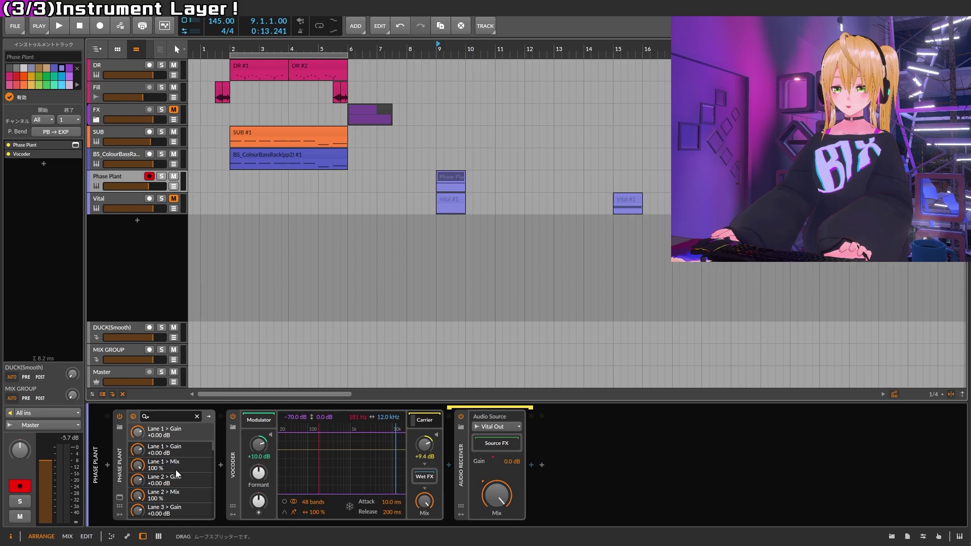
click(118, 473)
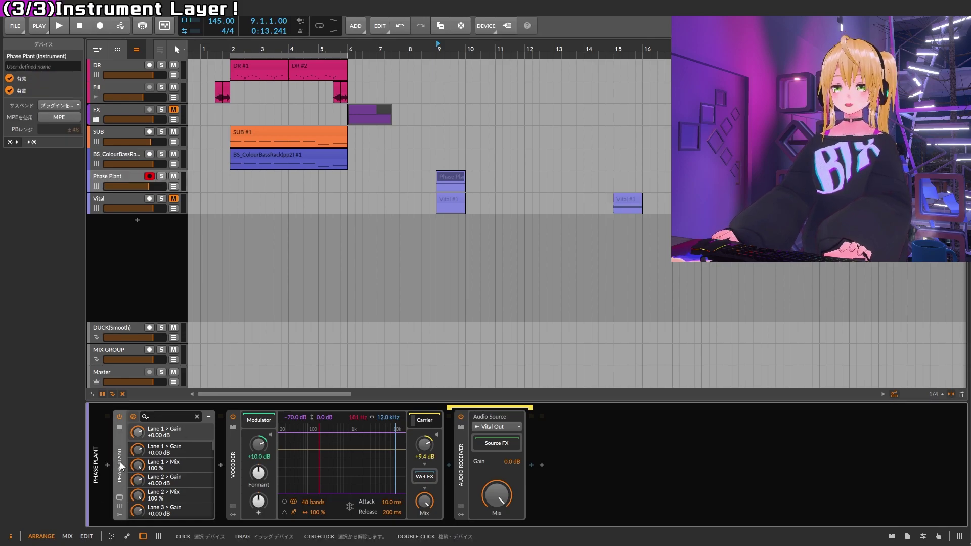
key(ctrl+g)
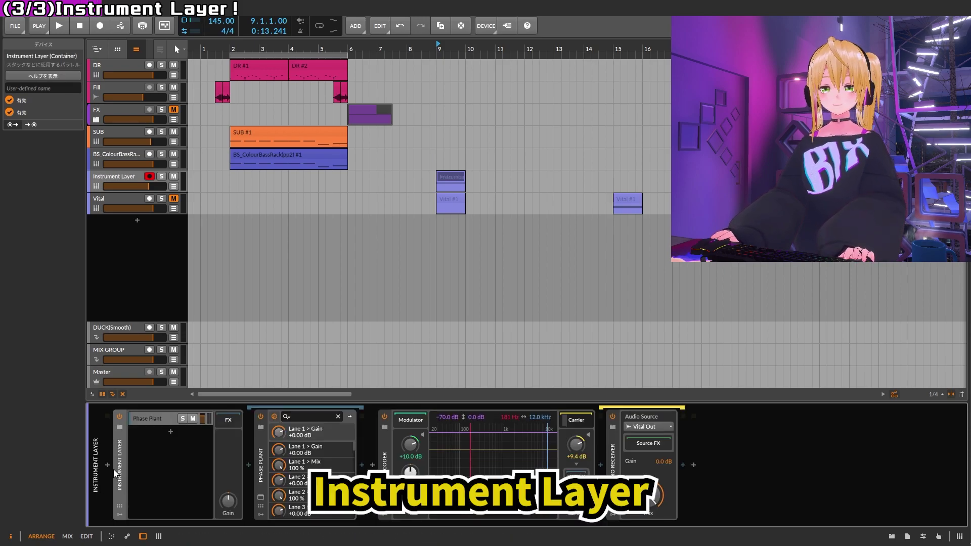
click(165, 457)
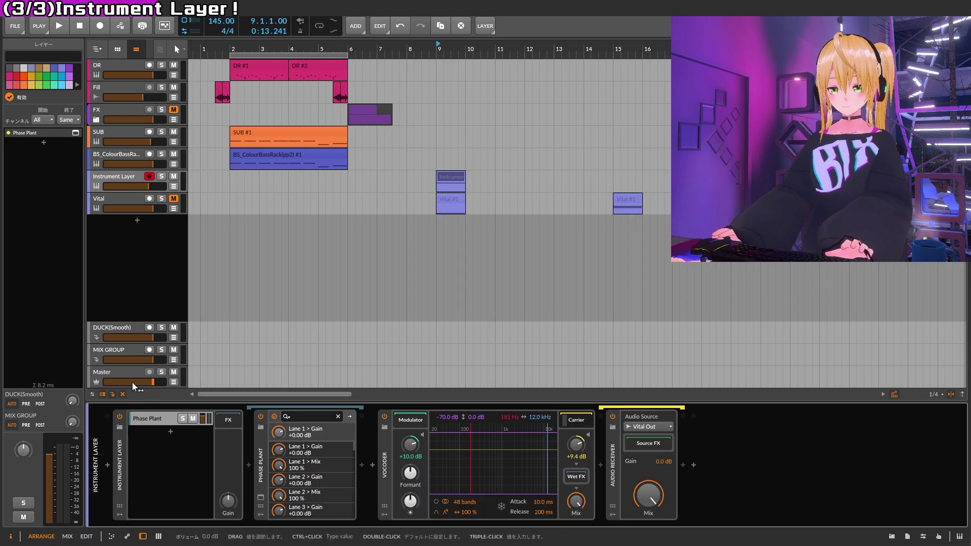
Step: Move Note Transpose, Multi-note, Key Filter and Vital together from the Vital track into the Instrument Layer as a new layer
click(129, 201)
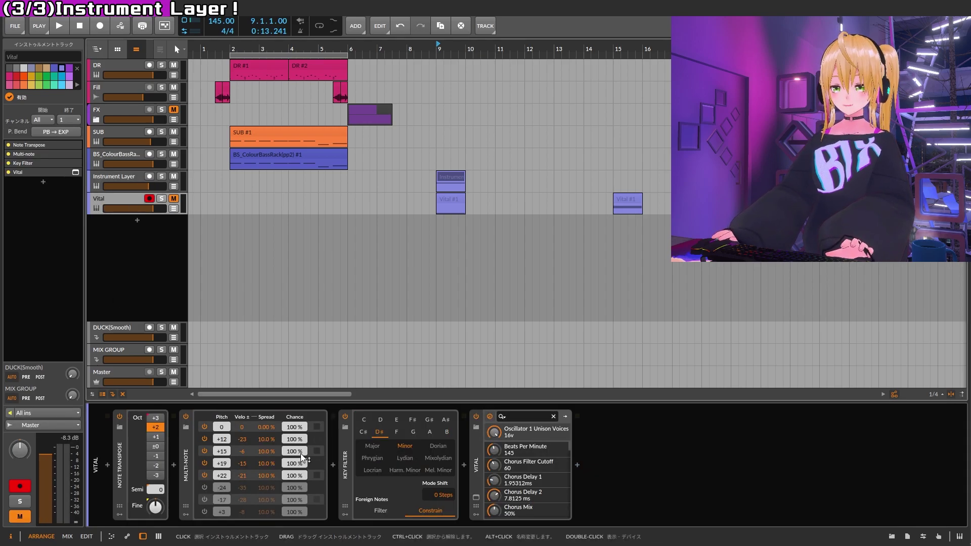
click(160, 463)
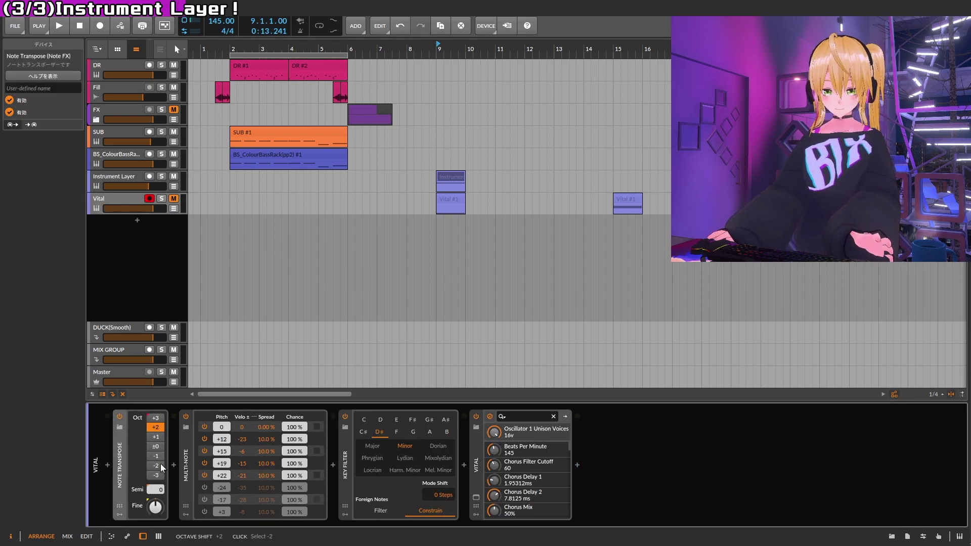
key(ctrl+a)
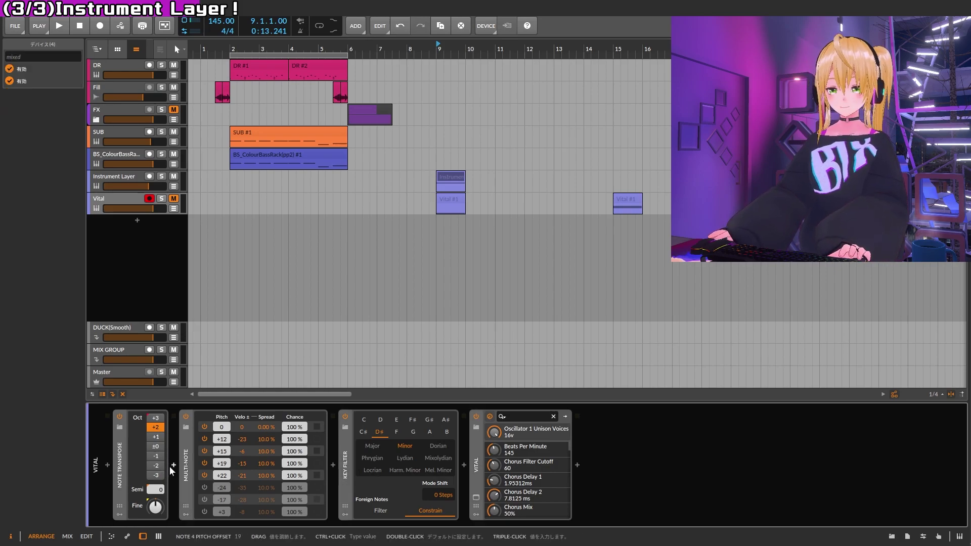
drag(120, 483, 146, 274)
drag(137, 212, 138, 183)
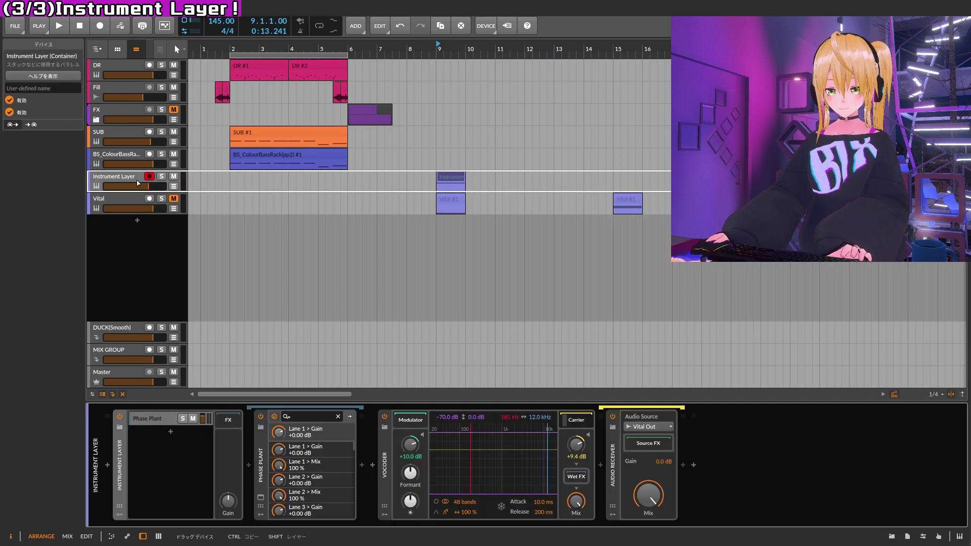
drag(138, 183, 138, 183)
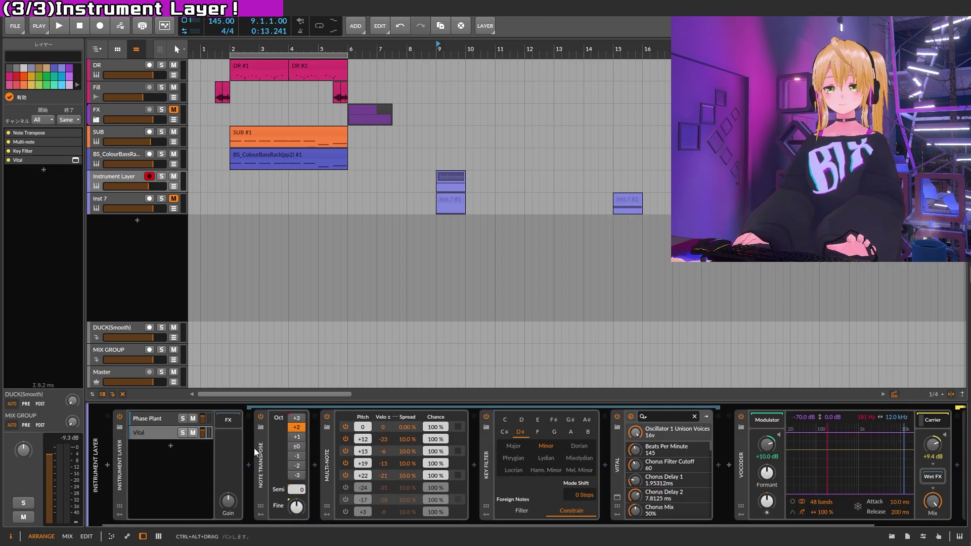
Step: Mute the Vital layer inside the Instrument Layer and select the Phase Plant layer
click(145, 433)
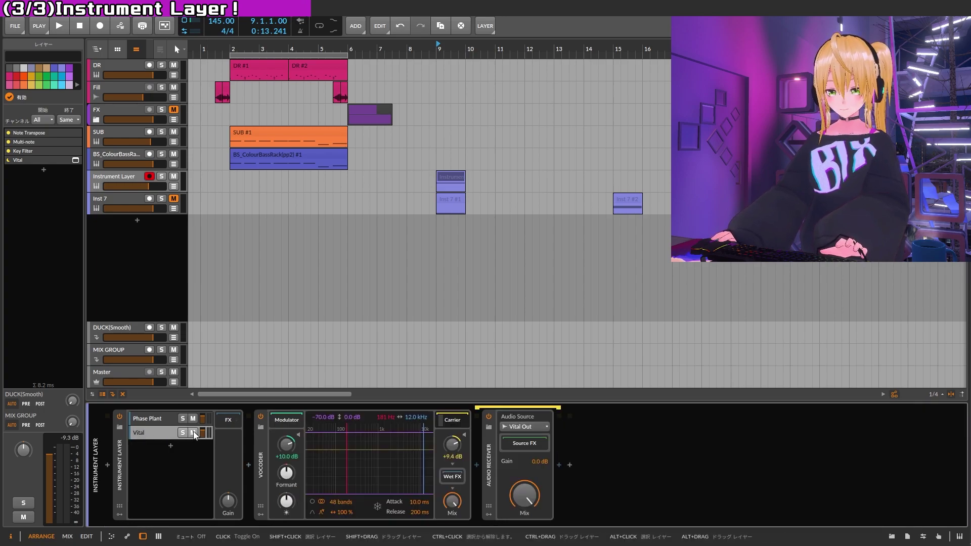
click(194, 433)
click(151, 419)
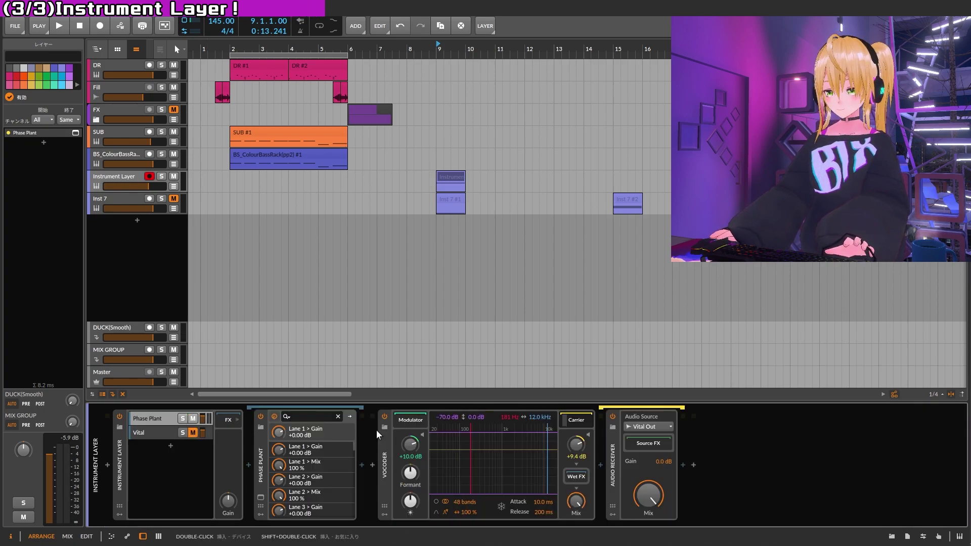
Step: Set the Audio Receiver's source to Vital Out from the Vital chain of the Instrument Layer track
click(647, 427)
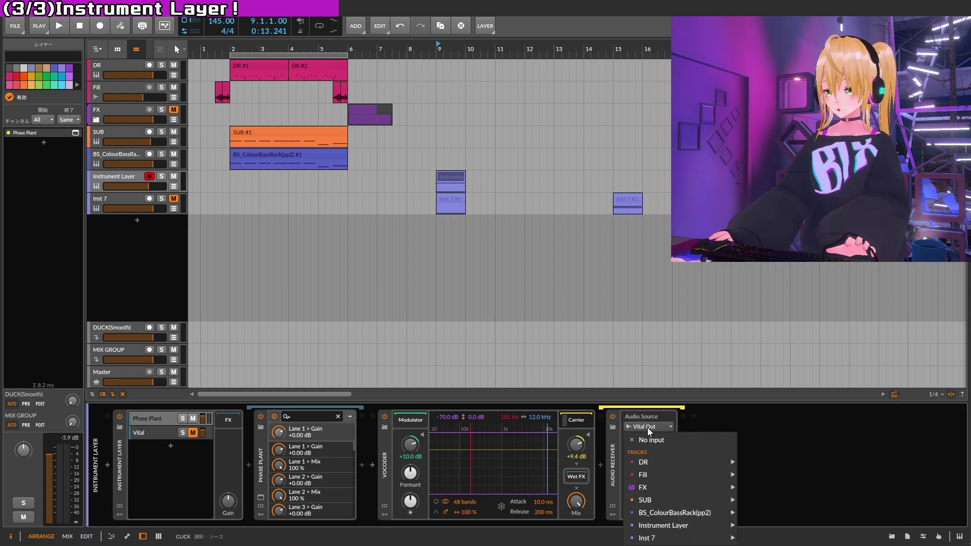
mouse_move(688, 527)
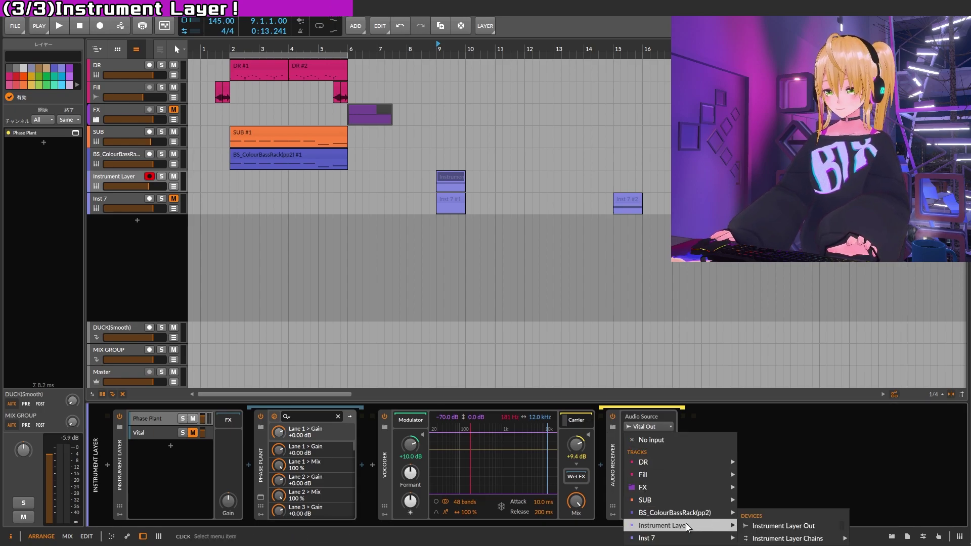
mouse_move(809, 538)
mouse_move(870, 515)
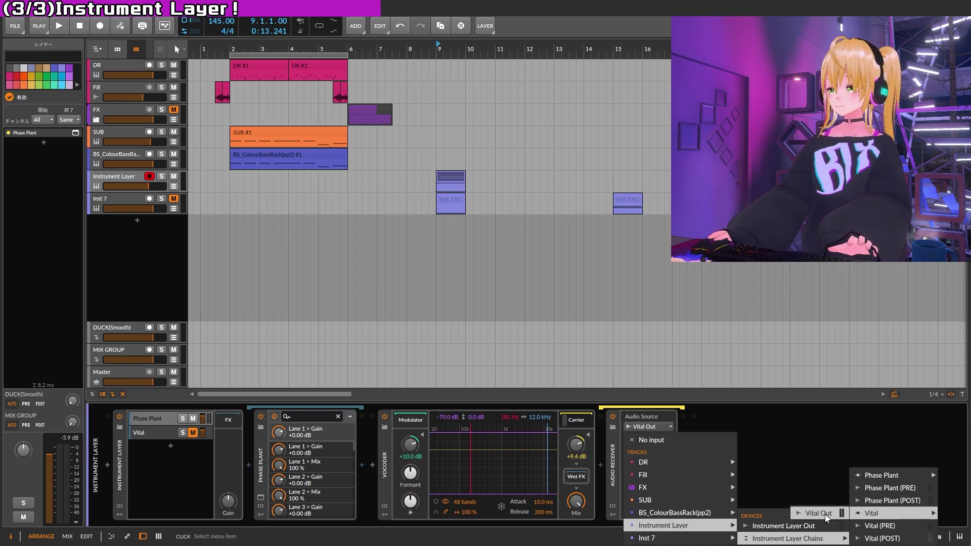
click(824, 514)
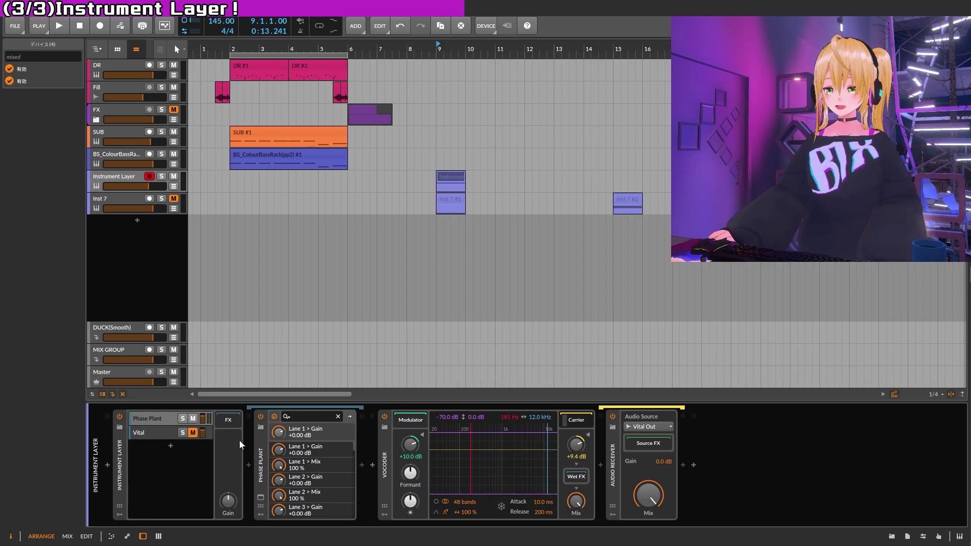
Step: Give Vital's oscillator 2 the Creepy Solar wavetable at pitch 12 with level about 0.11, and compare the sound with and without it
click(149, 432)
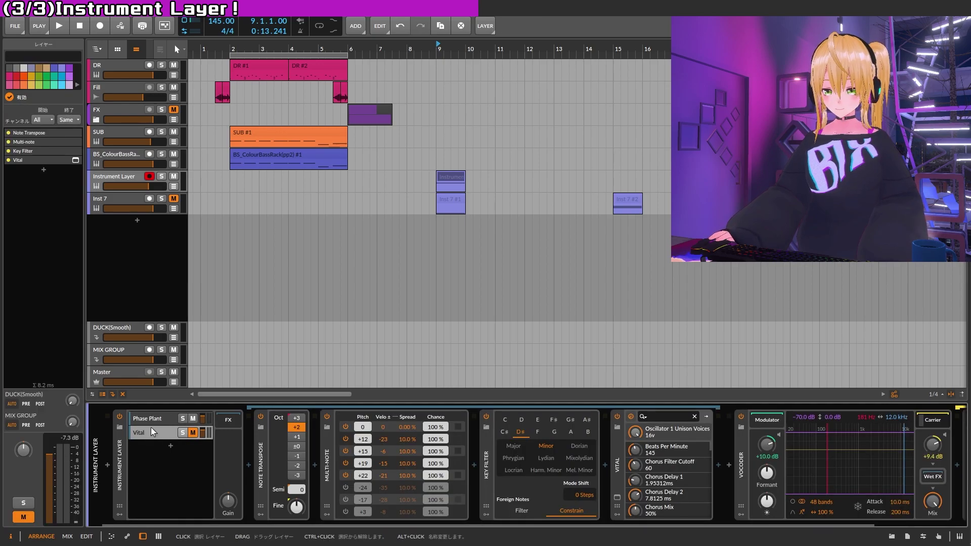
click(617, 498)
click(190, 149)
click(273, 170)
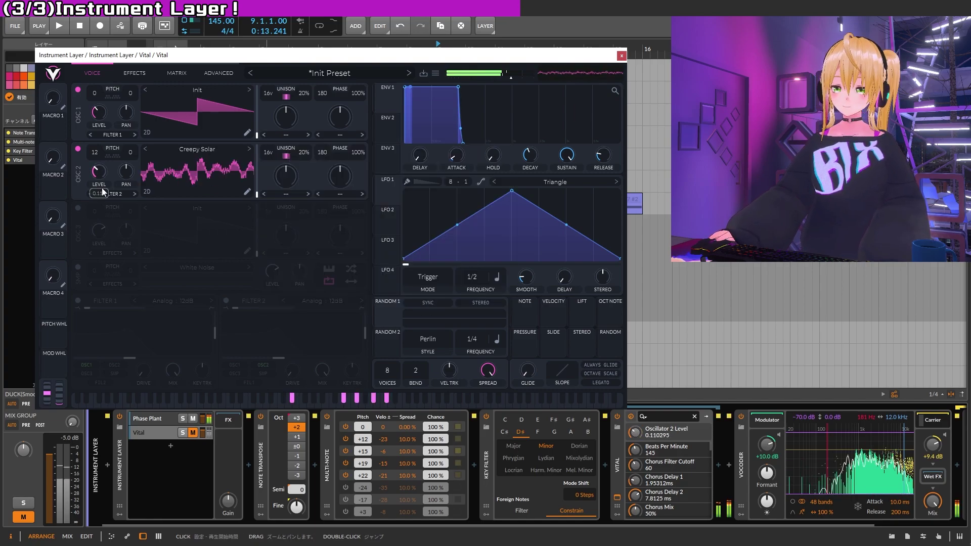
click(78, 149)
click(78, 149)
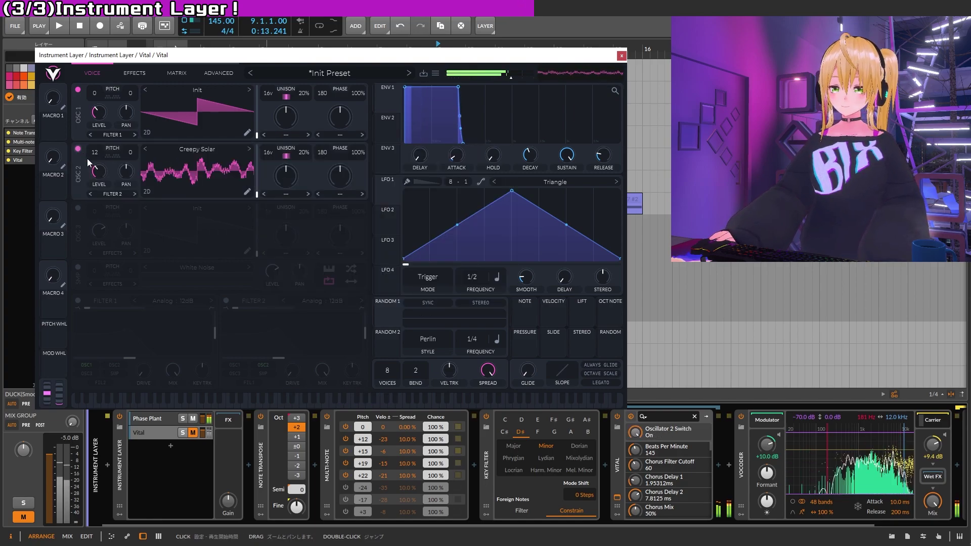
click(621, 55)
Step: Adjust the Vocoder to 64 bands, 65.4 % bandwidth, about 44.5 % mix, +8.0 dB modulator gain and +5.4 dB carrier gain
click(147, 418)
scroll(462, 501, up, 1)
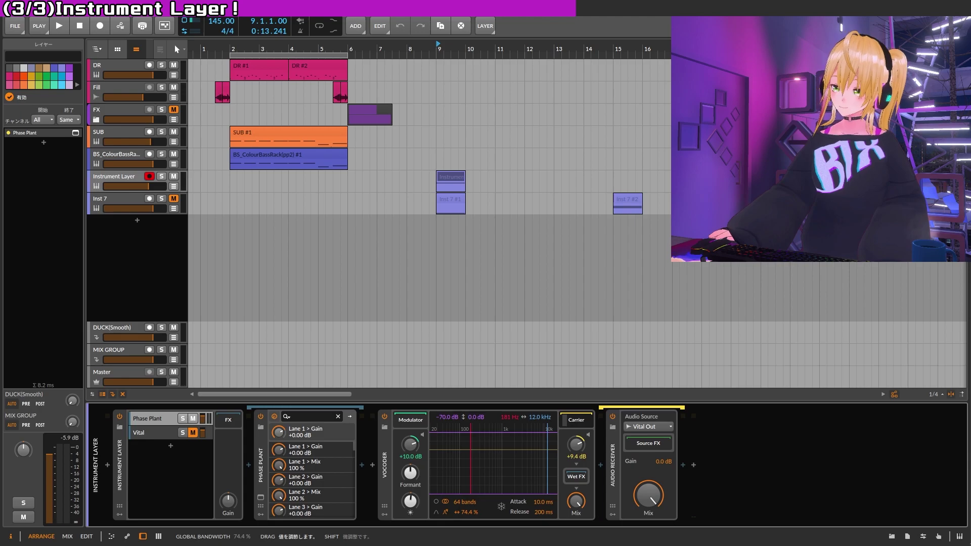
scroll(465, 512, down, 5)
scroll(576, 501, down, 3)
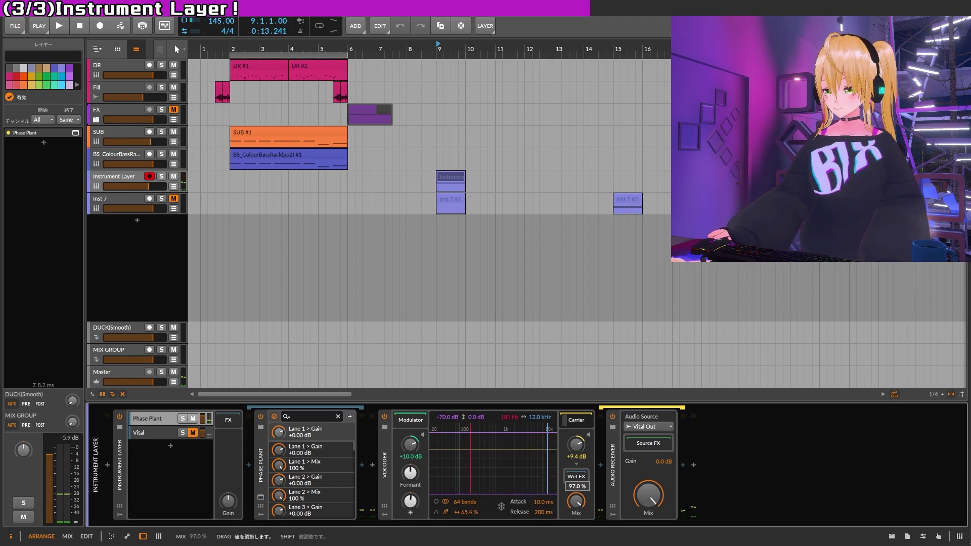
scroll(576, 498, down, 5)
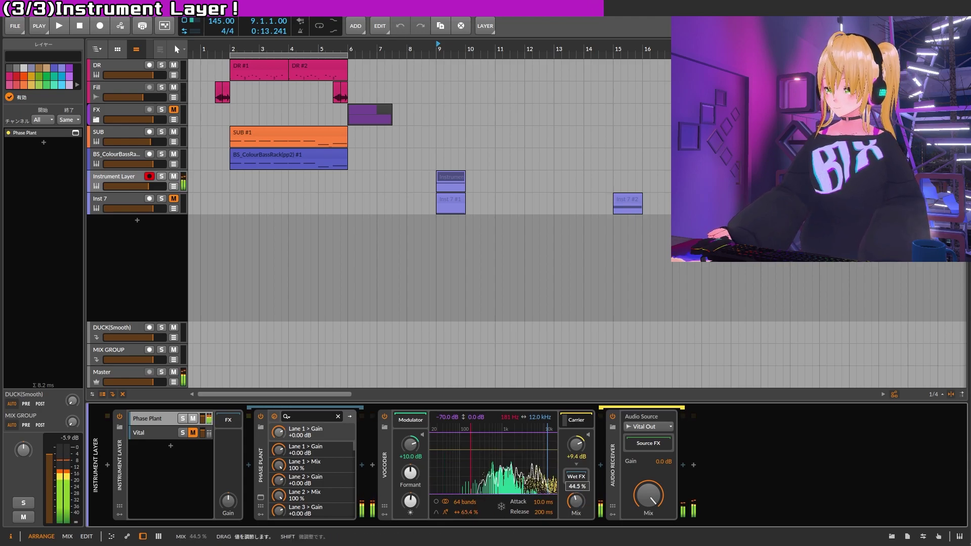
scroll(576, 445, down, 5)
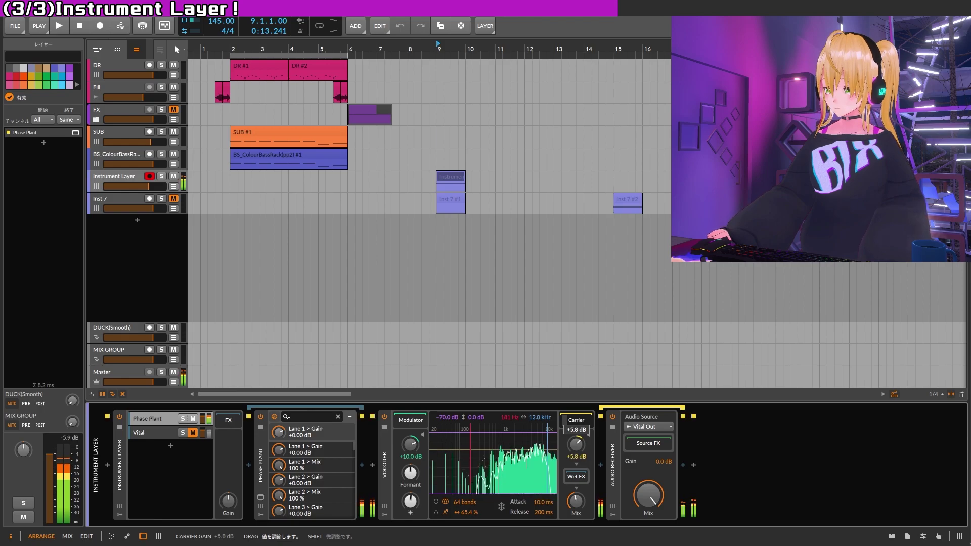
scroll(556, 442, up, 1)
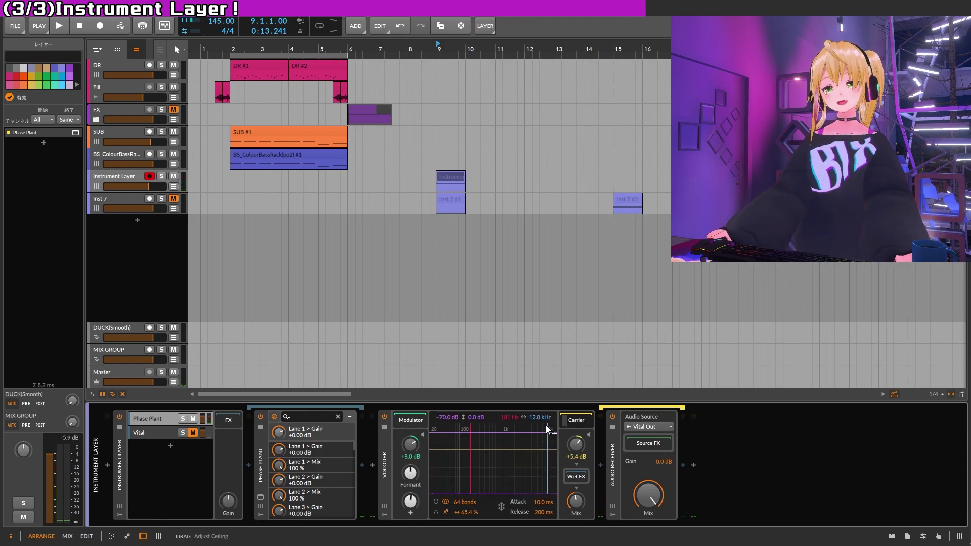
Step: Move the Vocoder with its carrier chain into the Instrument Layer's FX chain
click(126, 299)
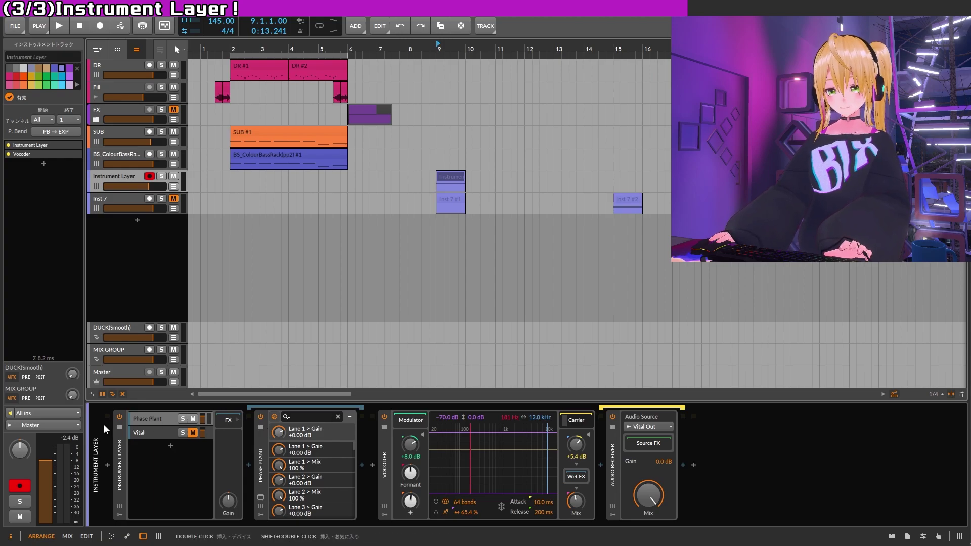
click(147, 420)
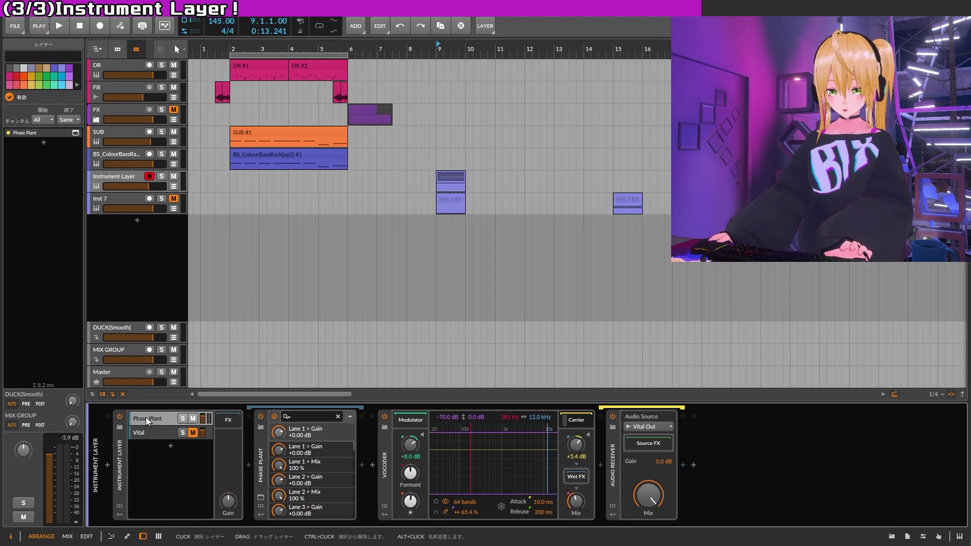
click(147, 419)
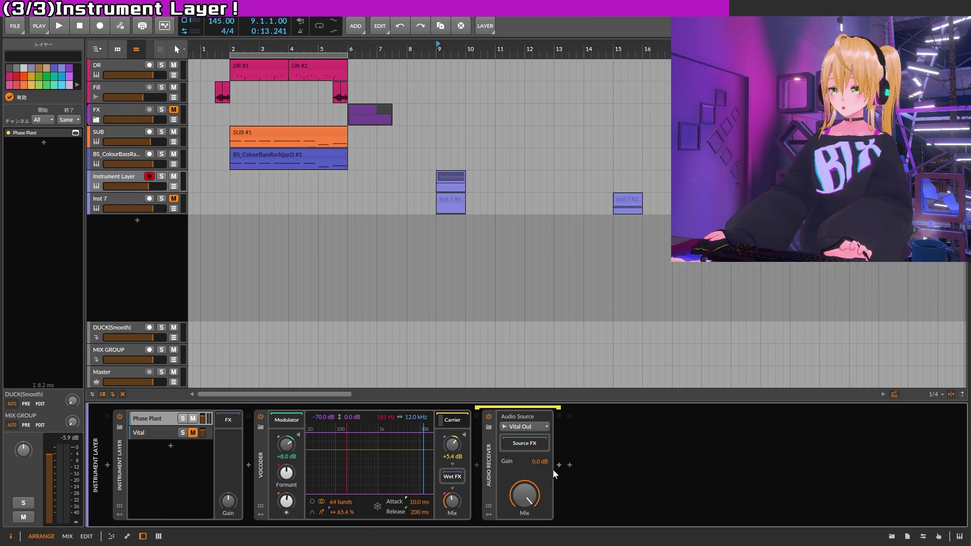
click(451, 423)
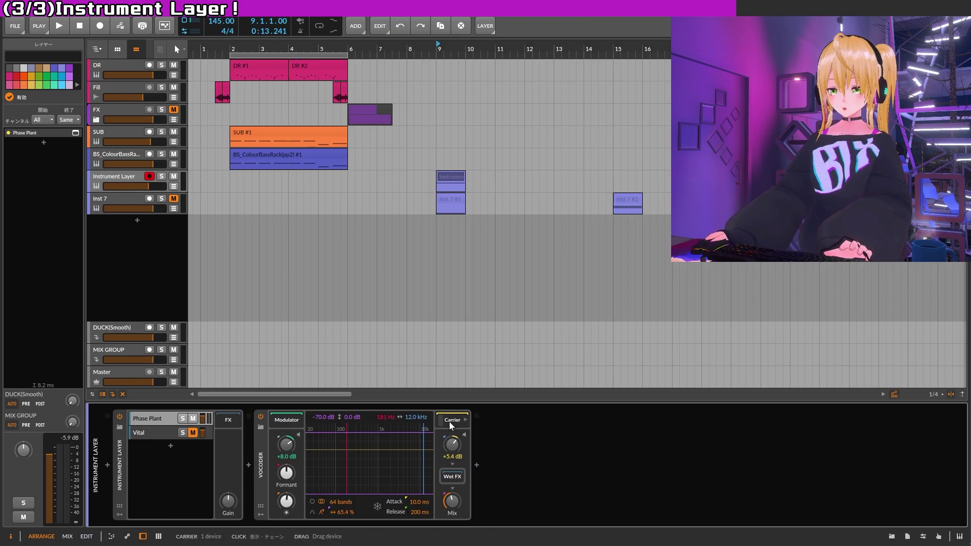
click(258, 471)
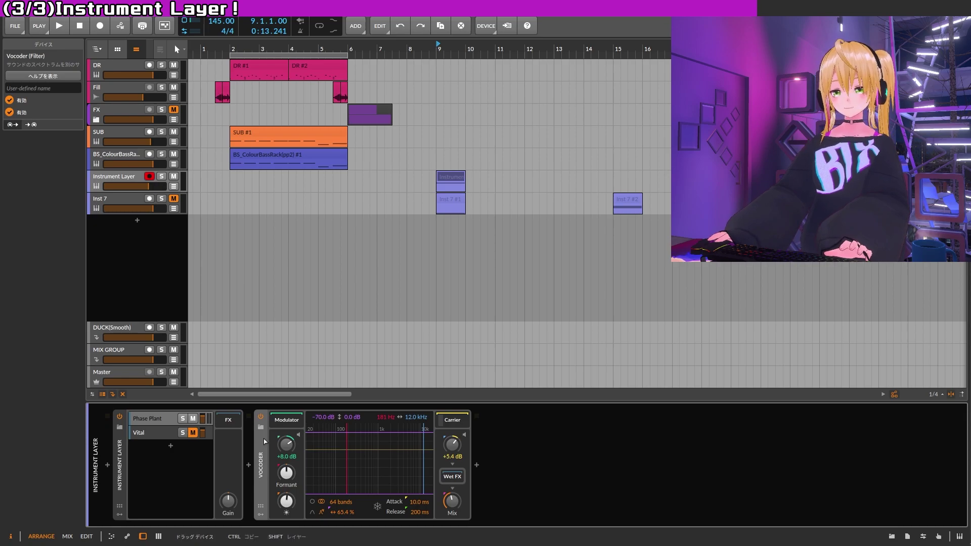
click(228, 422)
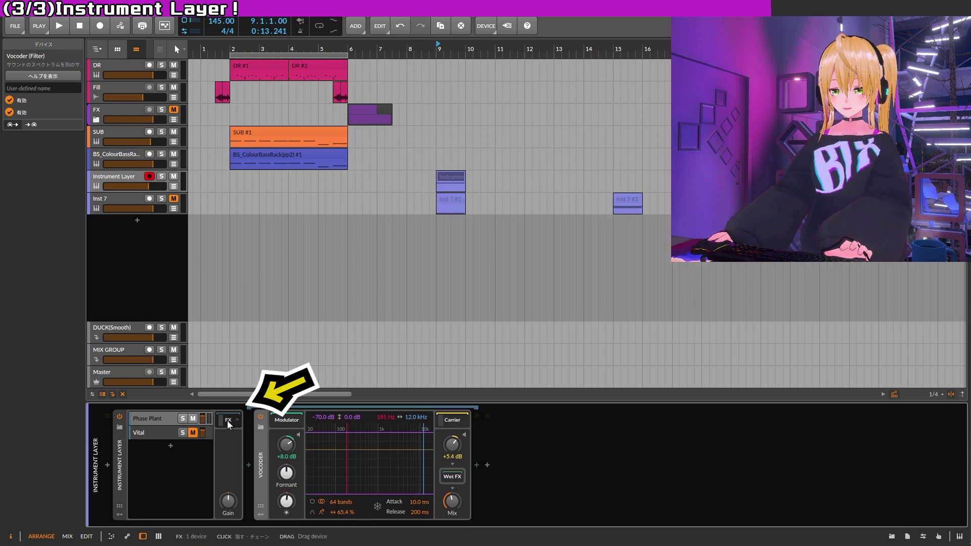
key(Delete)
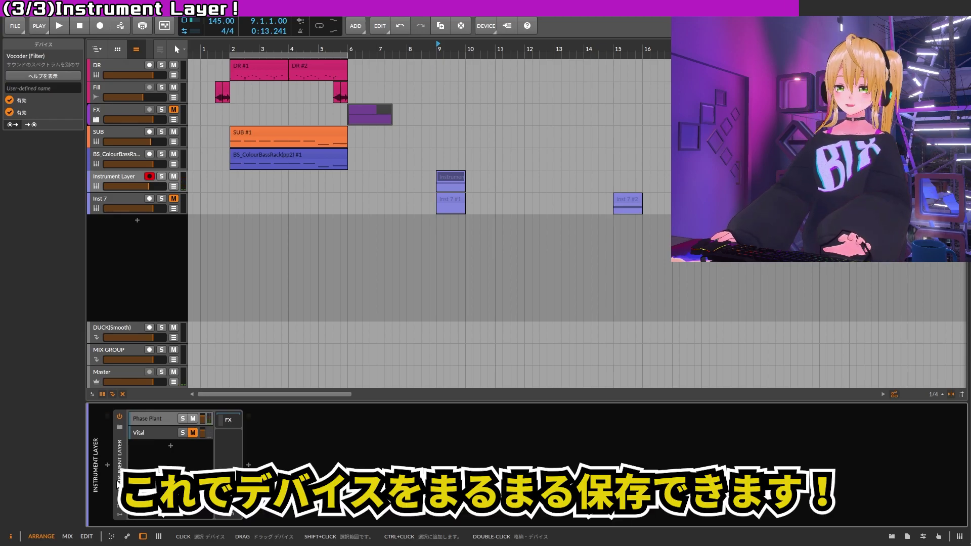
Step: Save the Instrument Layer to the library as a preset named colourBassDevice
click(125, 466)
right_click(121, 470)
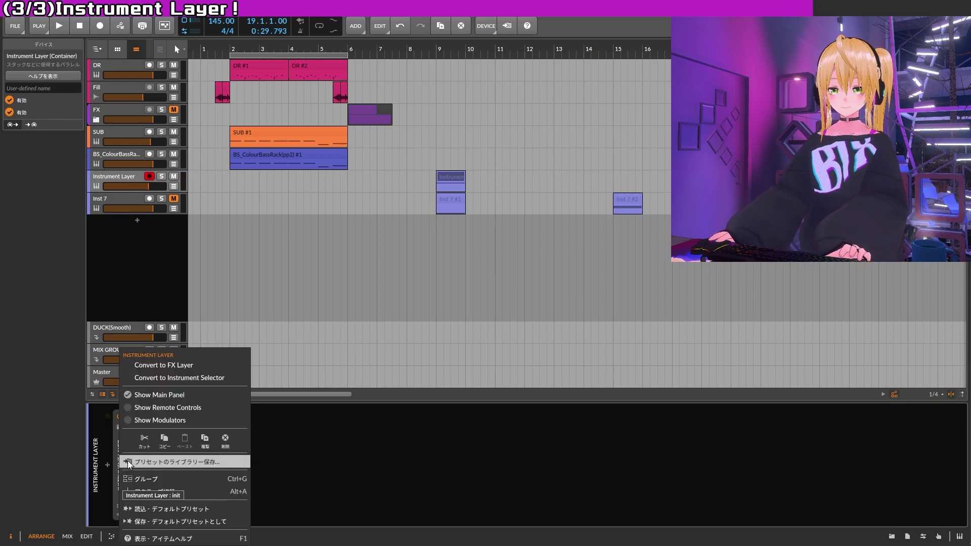
click(128, 462)
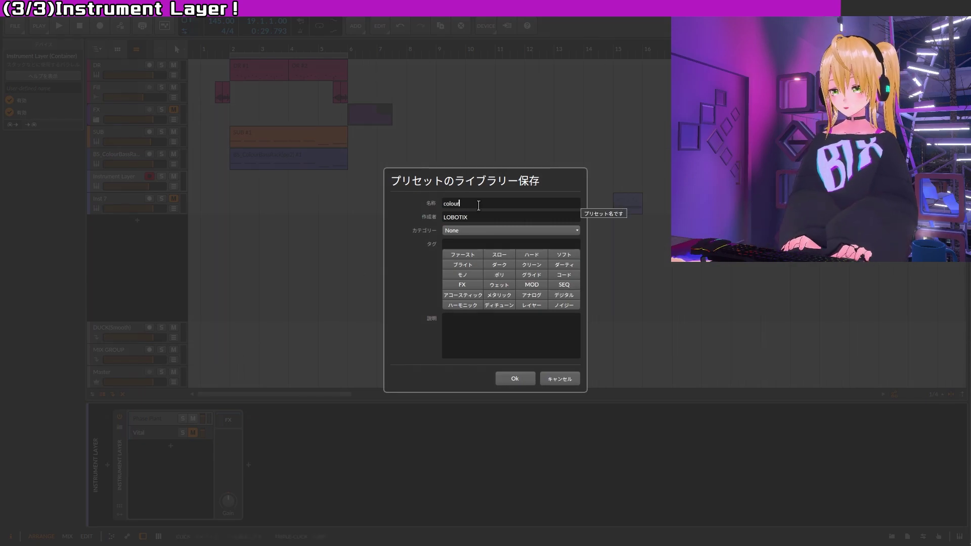
text(colourBassDevice)
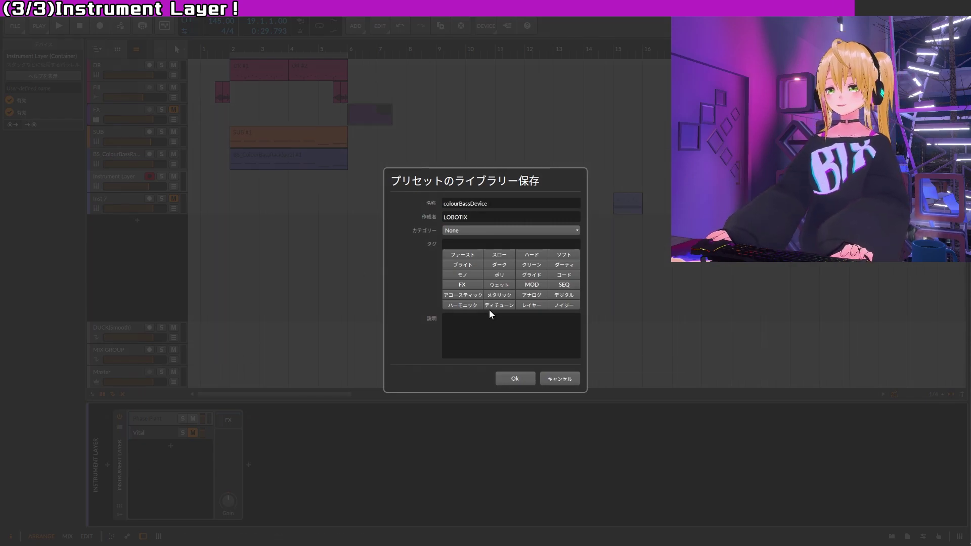
click(512, 379)
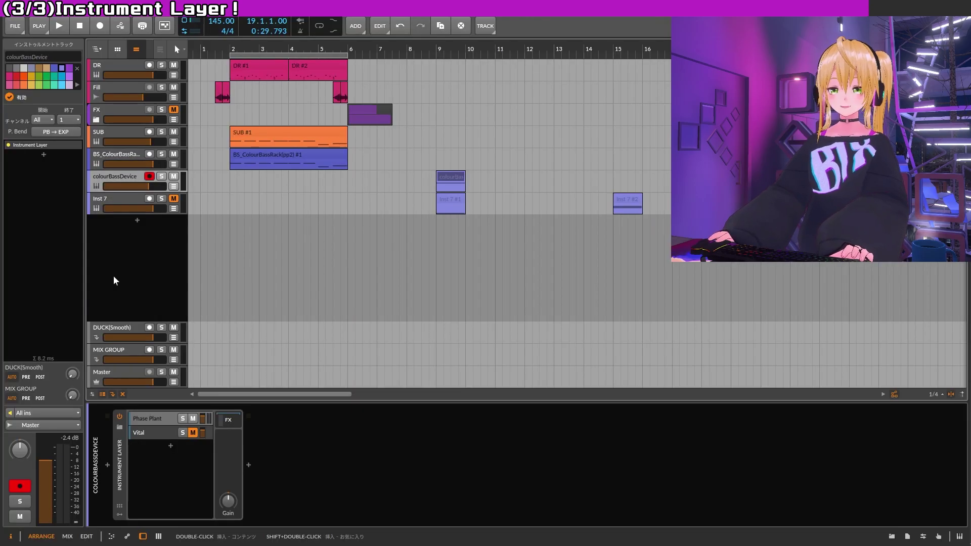
Step: Create a new instrument track with the saved colourBassDevice preset, audition it and show its layer FX chain
double_click(119, 276)
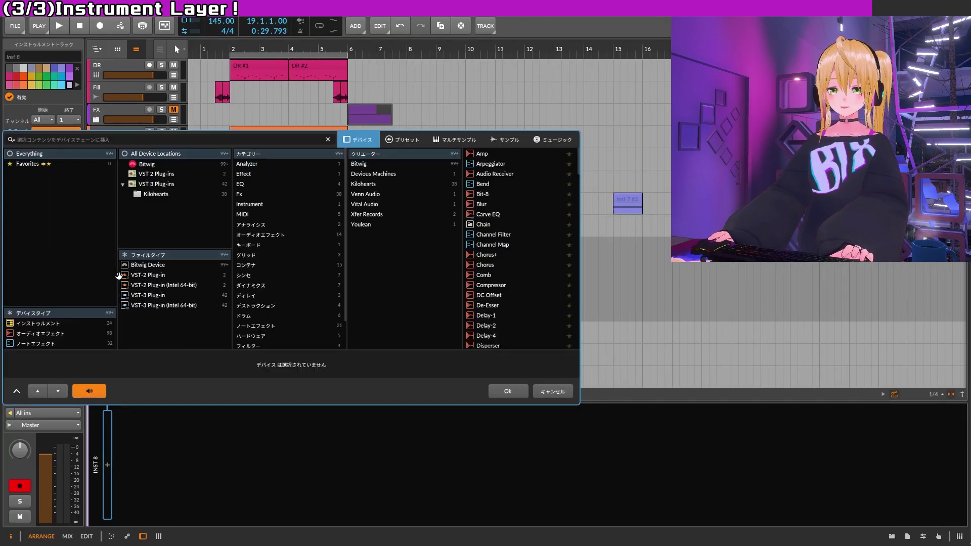
click(402, 139)
click(191, 141)
text(colour)
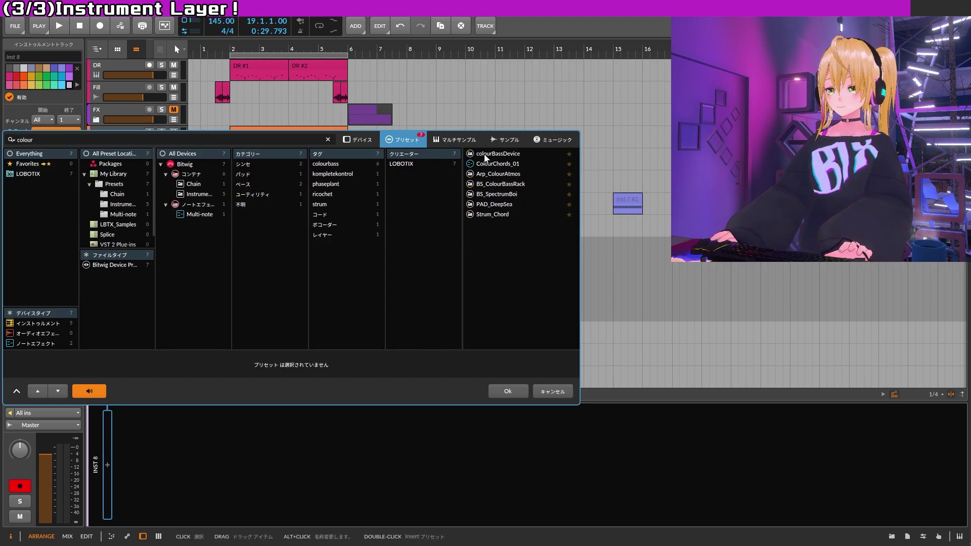
click(485, 155)
click(508, 389)
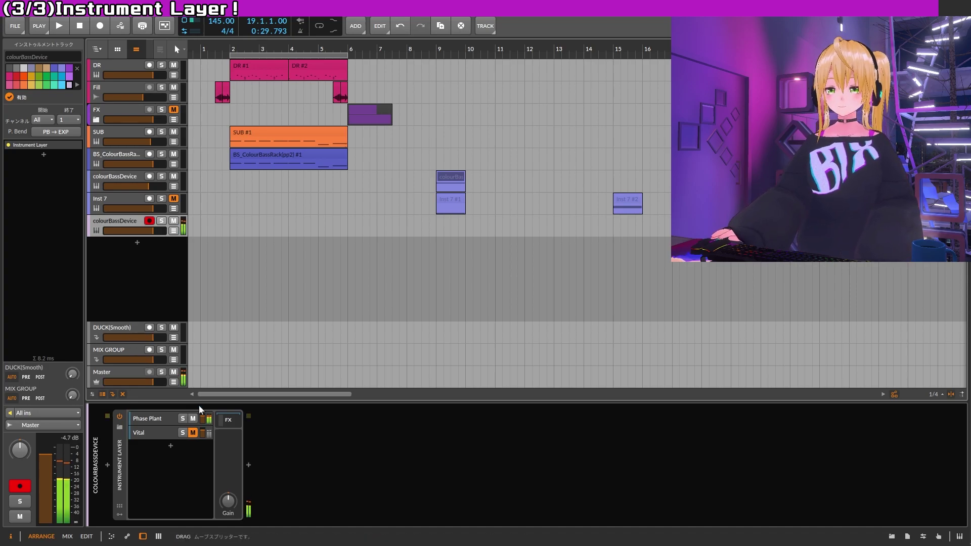
click(229, 421)
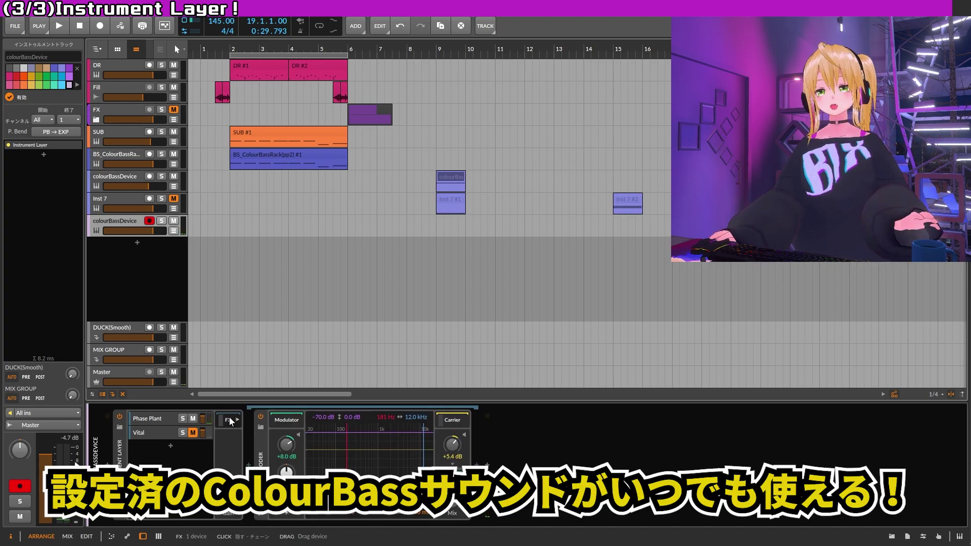